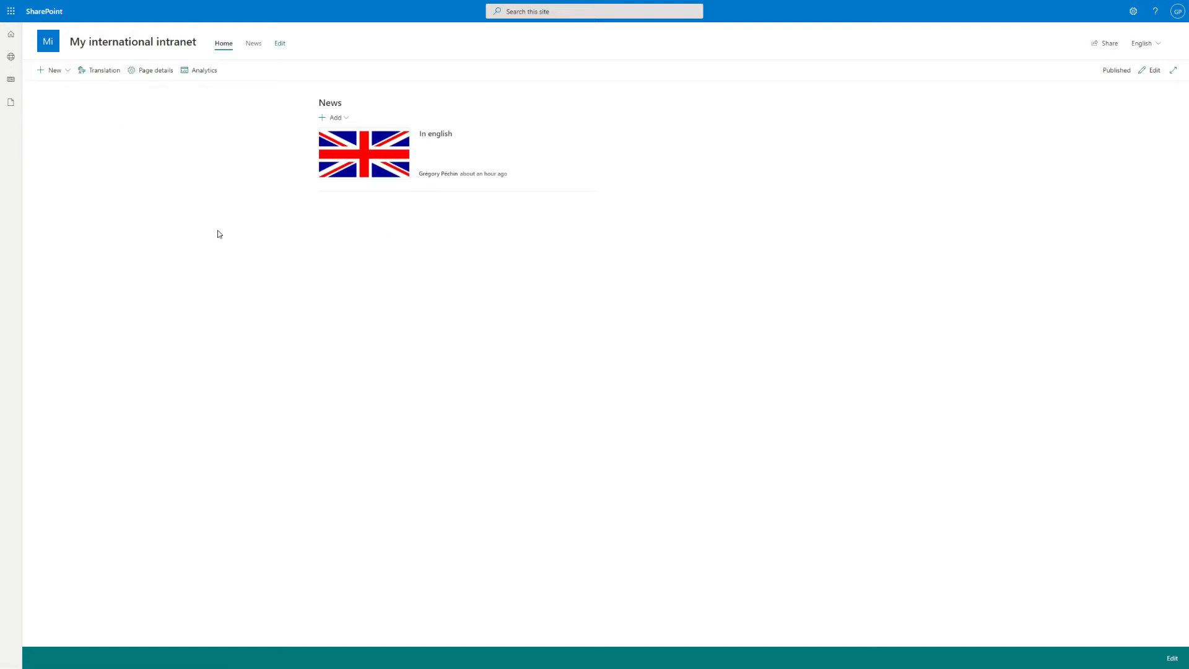
Step: Open the "In english" news article and view its translation options
left_click(442, 137)
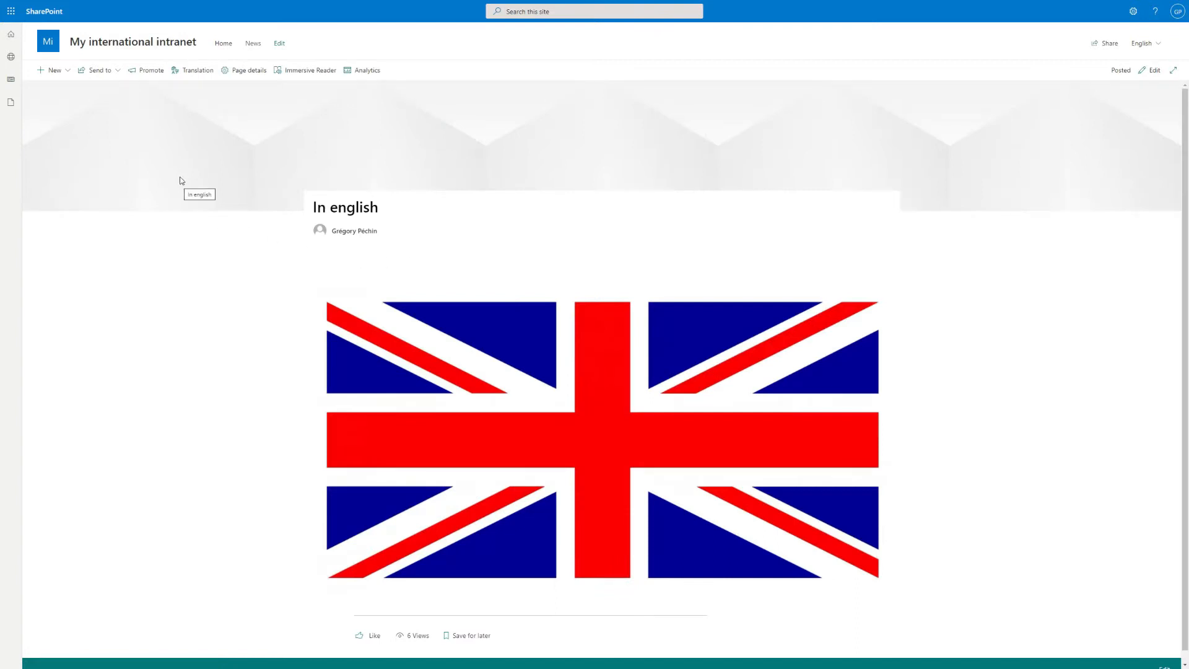
left_click(197, 71)
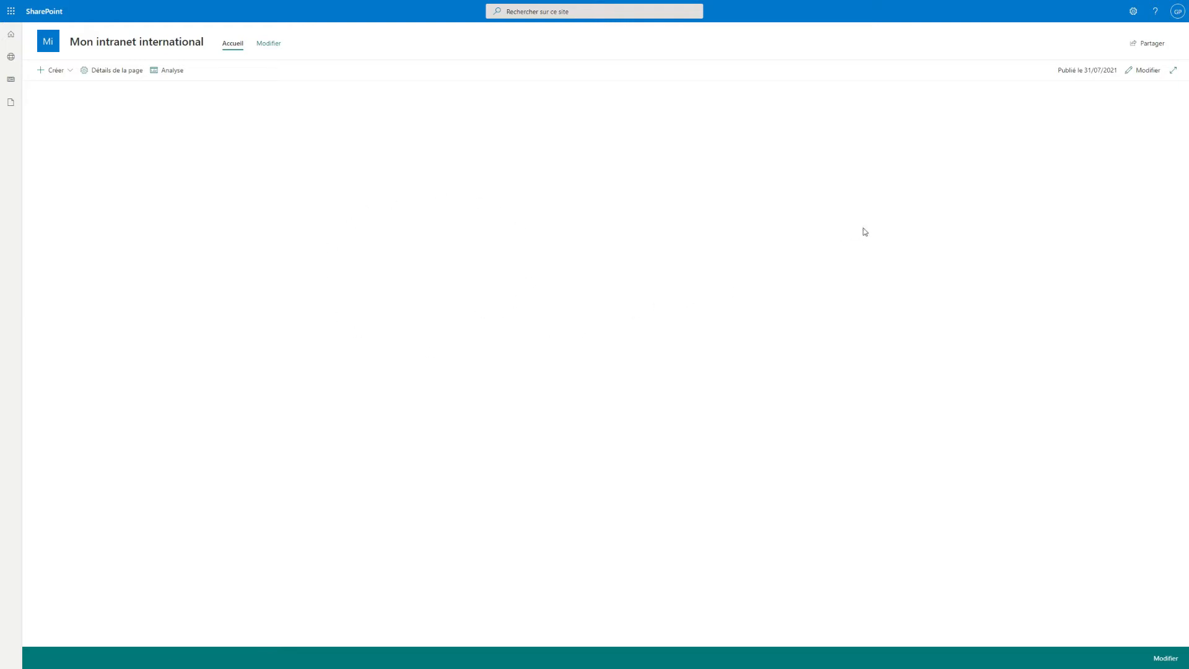
Step: Open the language settings of the Mon intranet international site from its full site settings
left_click(1133, 19)
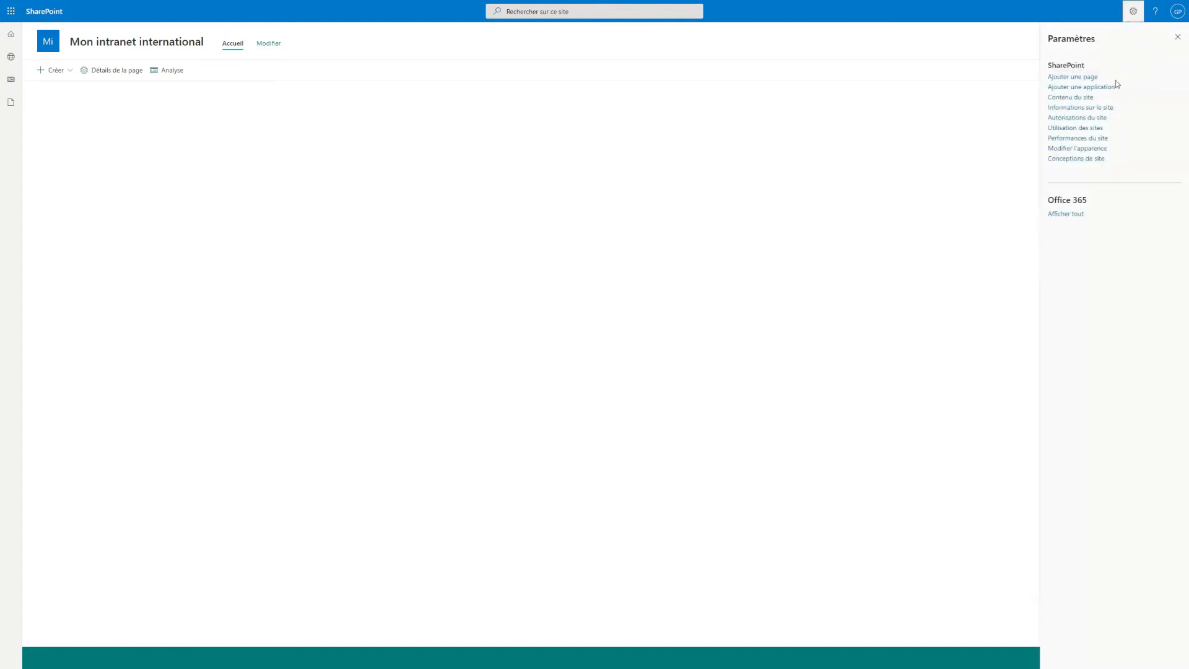
left_click(1102, 111)
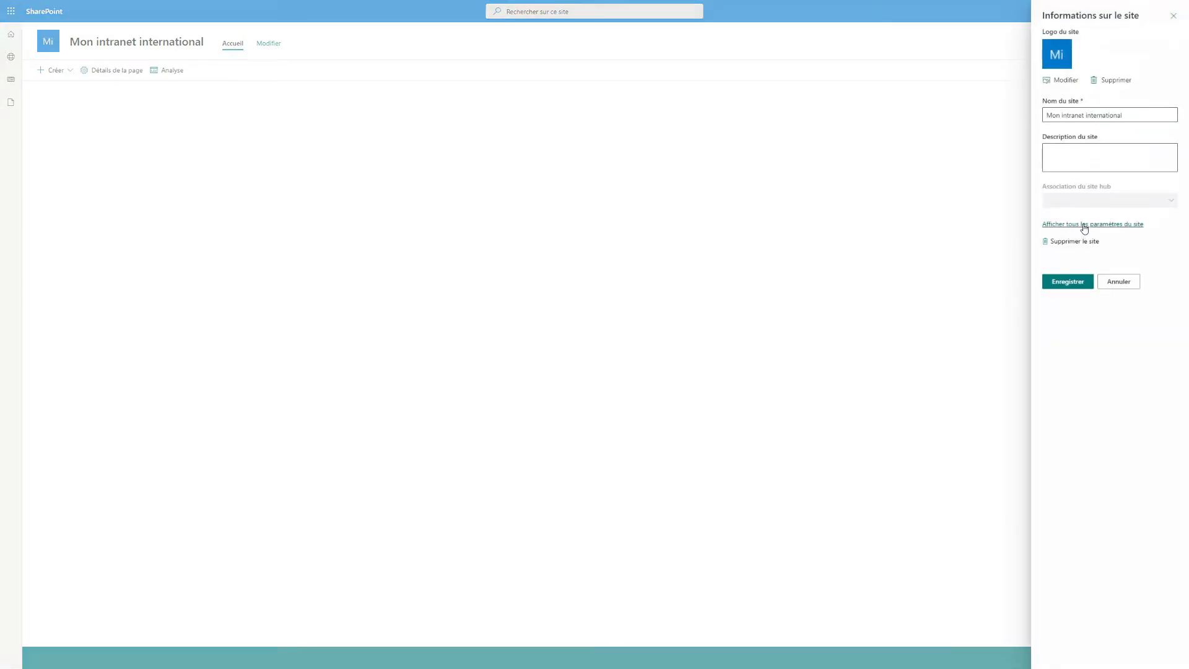
left_click(1083, 225)
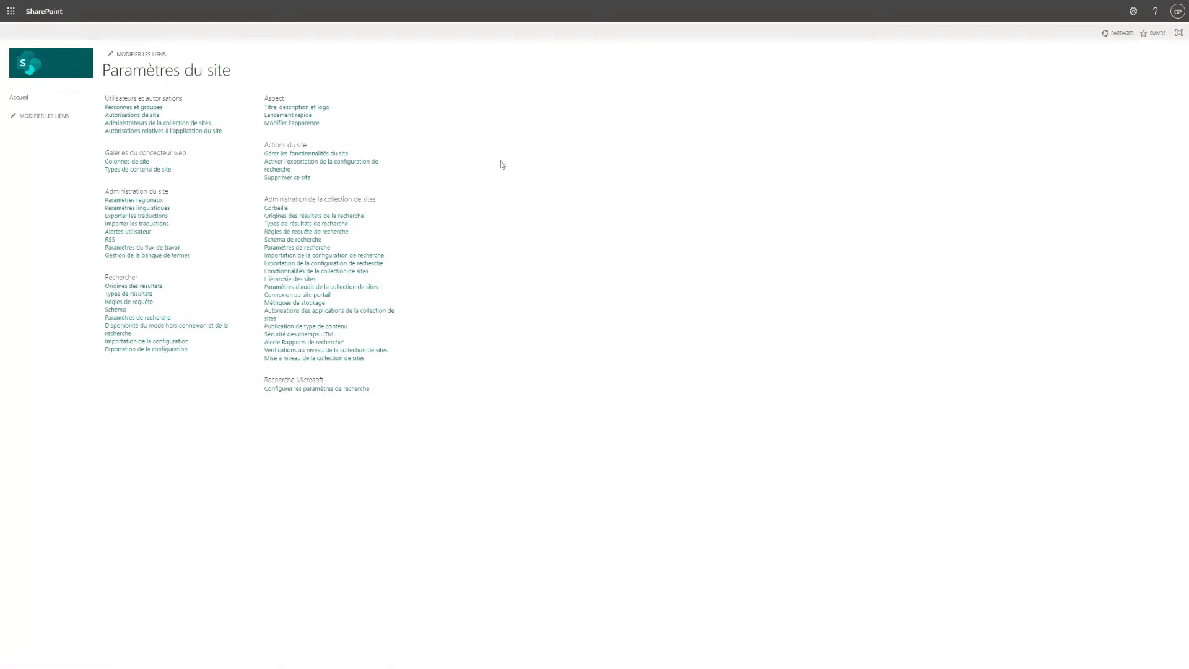
left_click(125, 210)
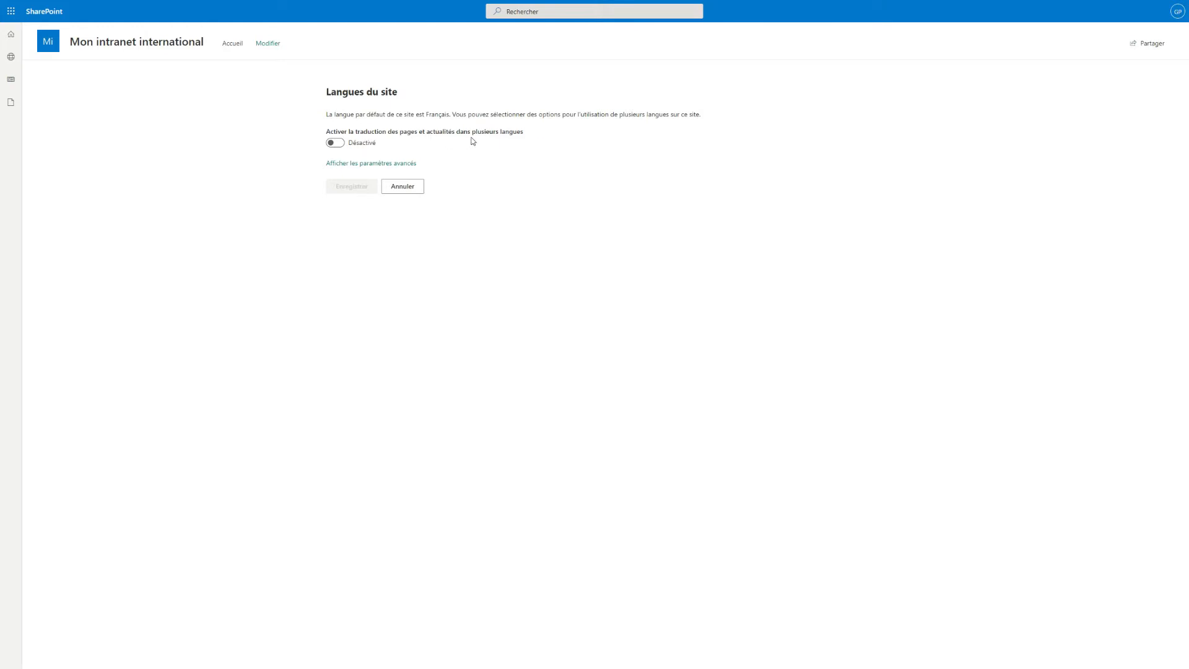
Step: Enable page and news translation, add Anglais, Allemand, Espagnol and Italien as site languages, and save the settings
left_click(335, 143)
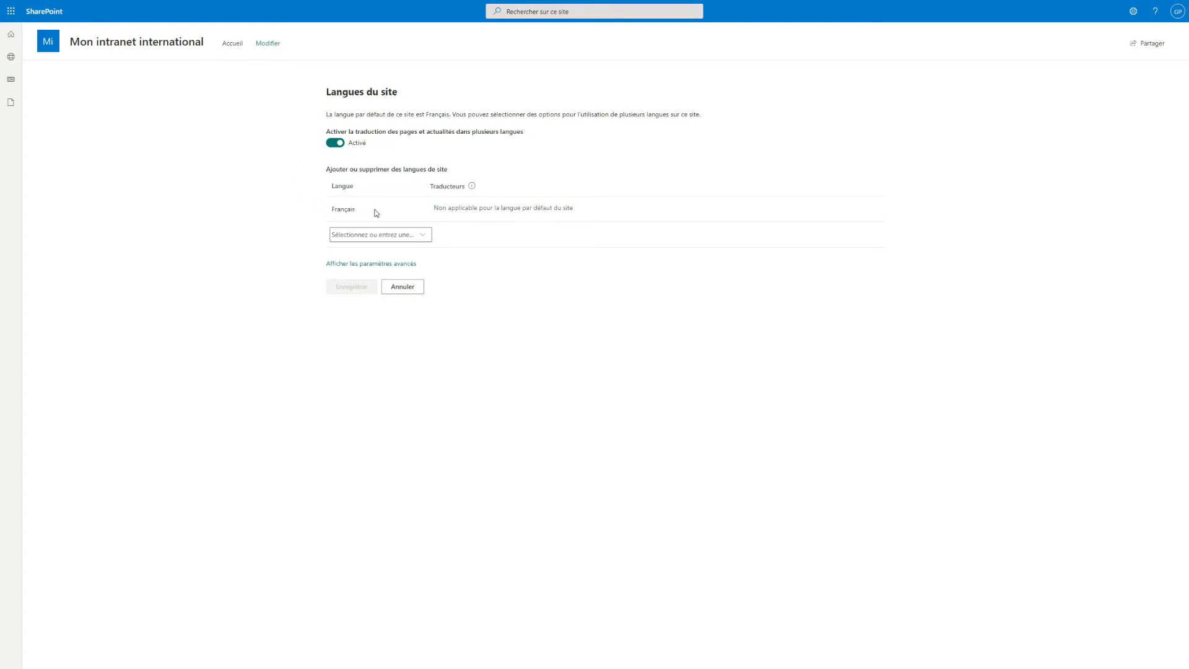
left_click(421, 235)
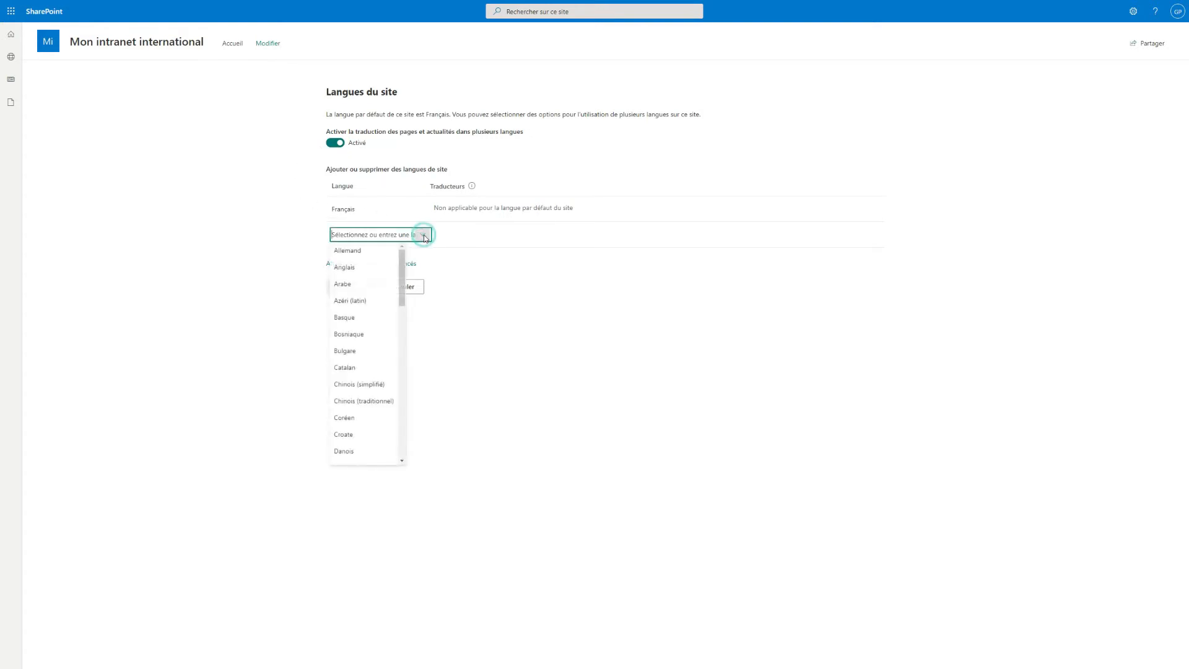
left_click(381, 267)
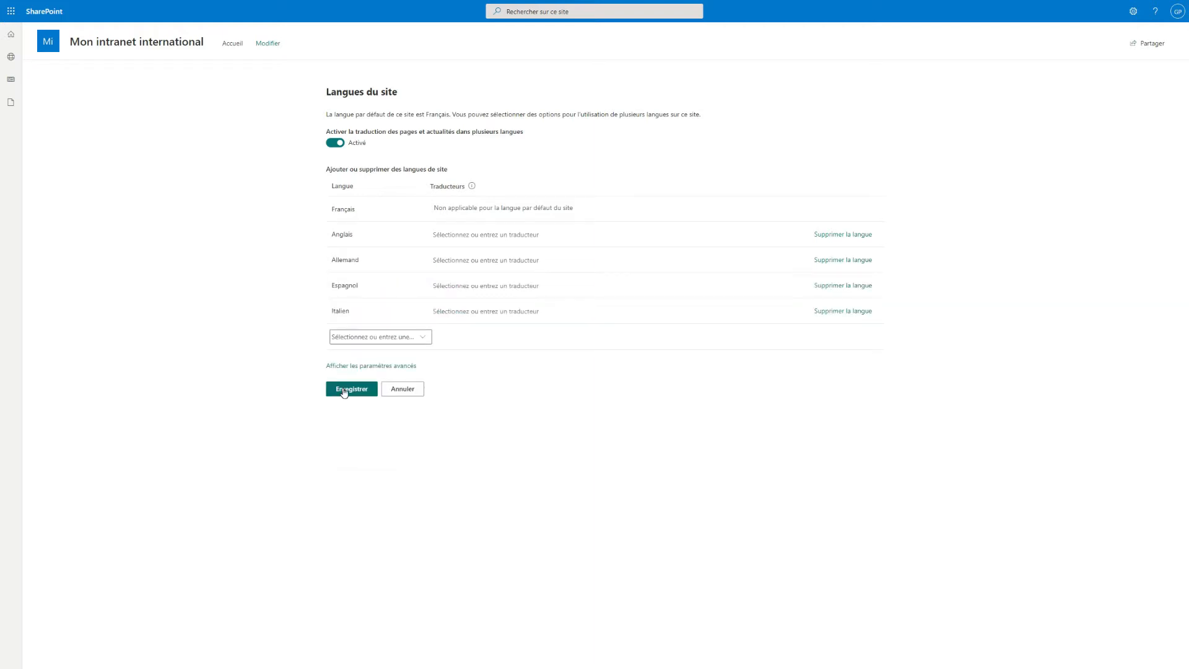
left_click(345, 390)
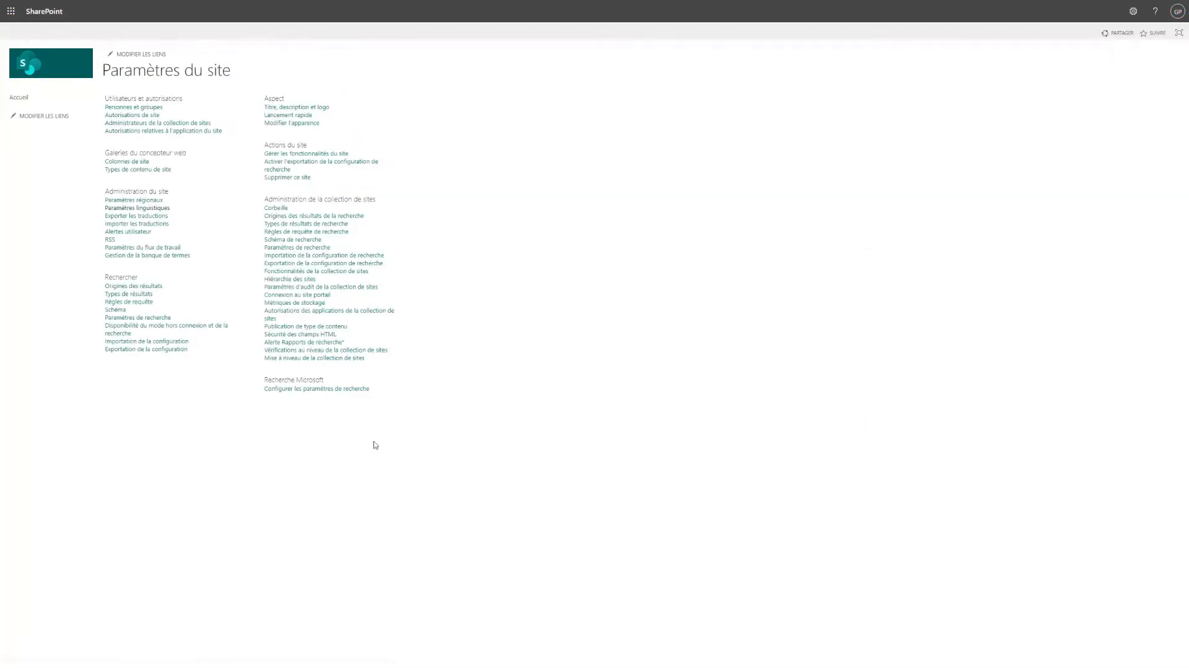
Step: Create a news post from the Vide template on the site's home page and title it "En frnçais"
left_click(62, 64)
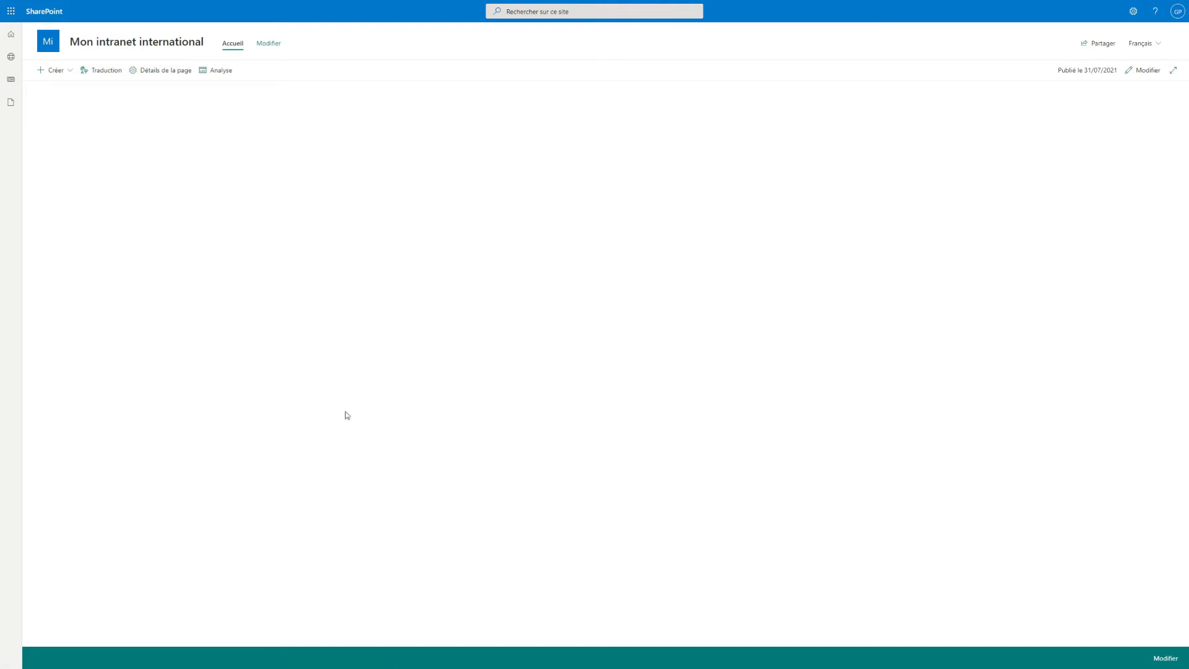
left_click(70, 73)
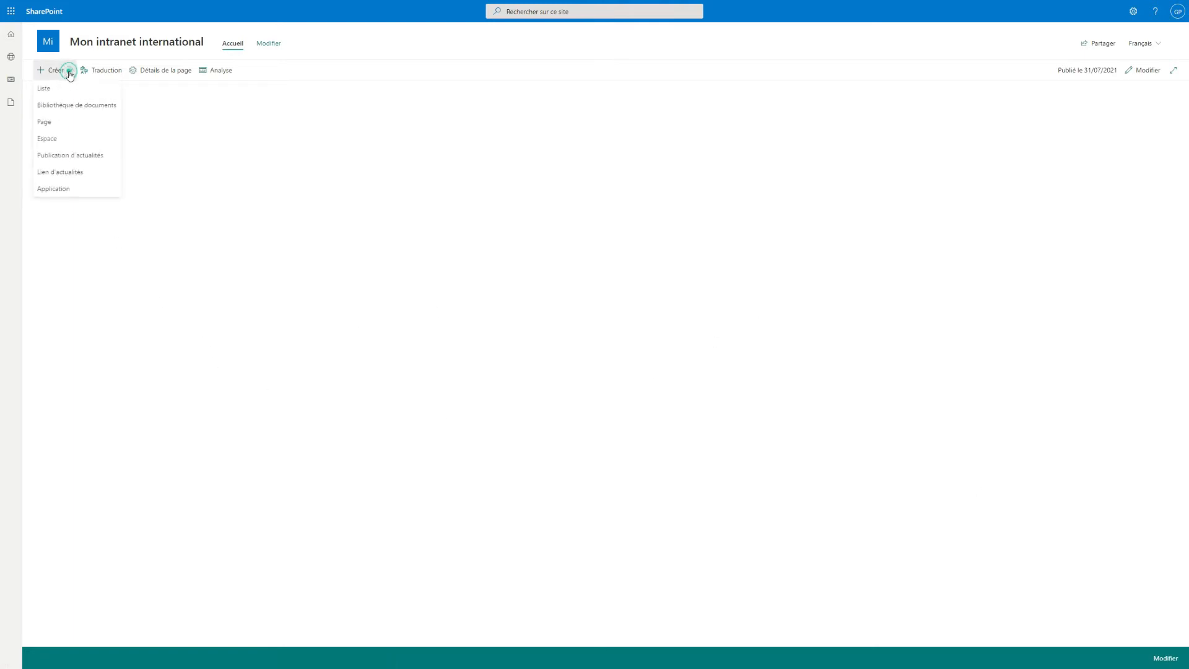
left_click(73, 160)
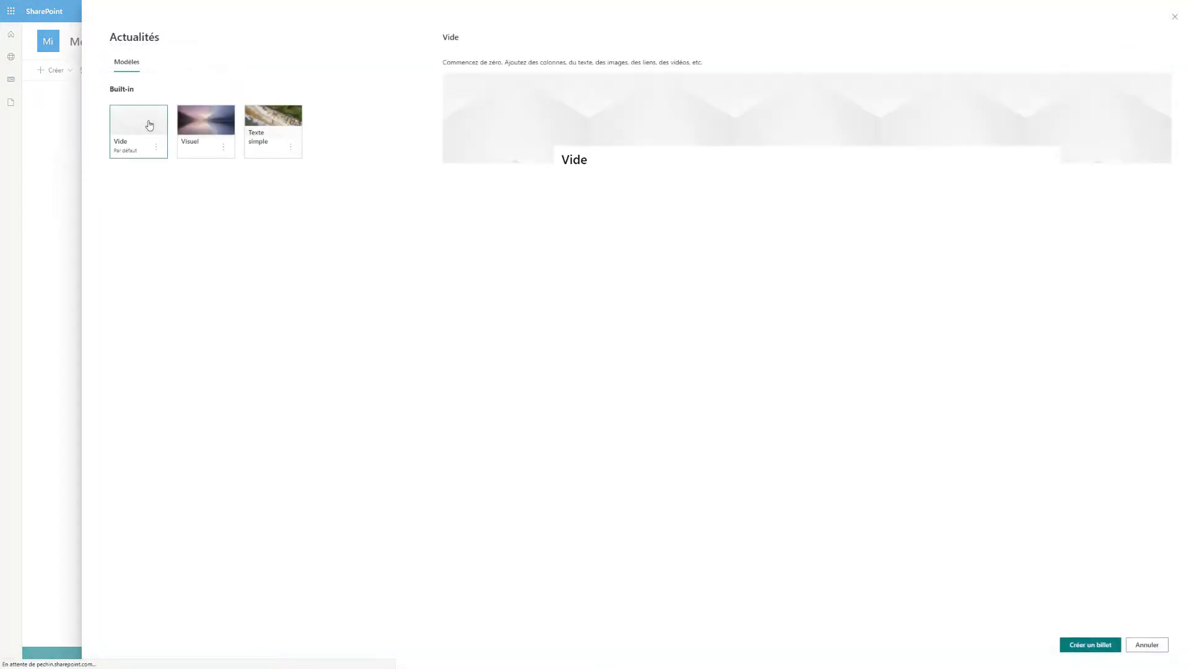
left_click(1081, 645)
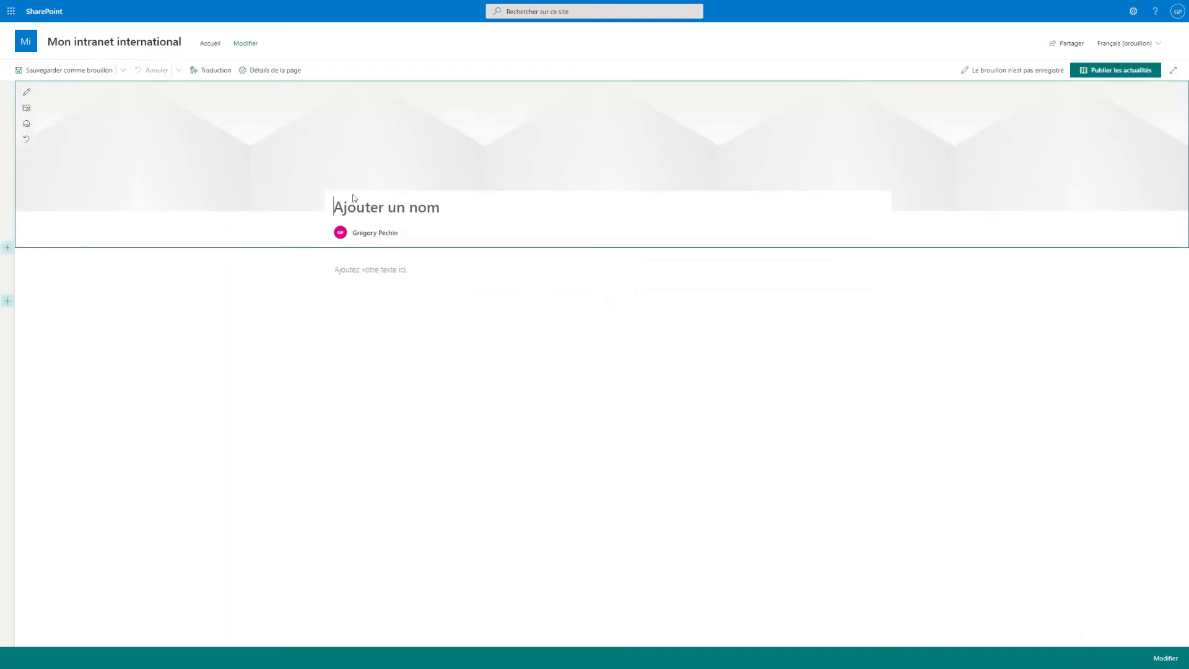
type("En ")
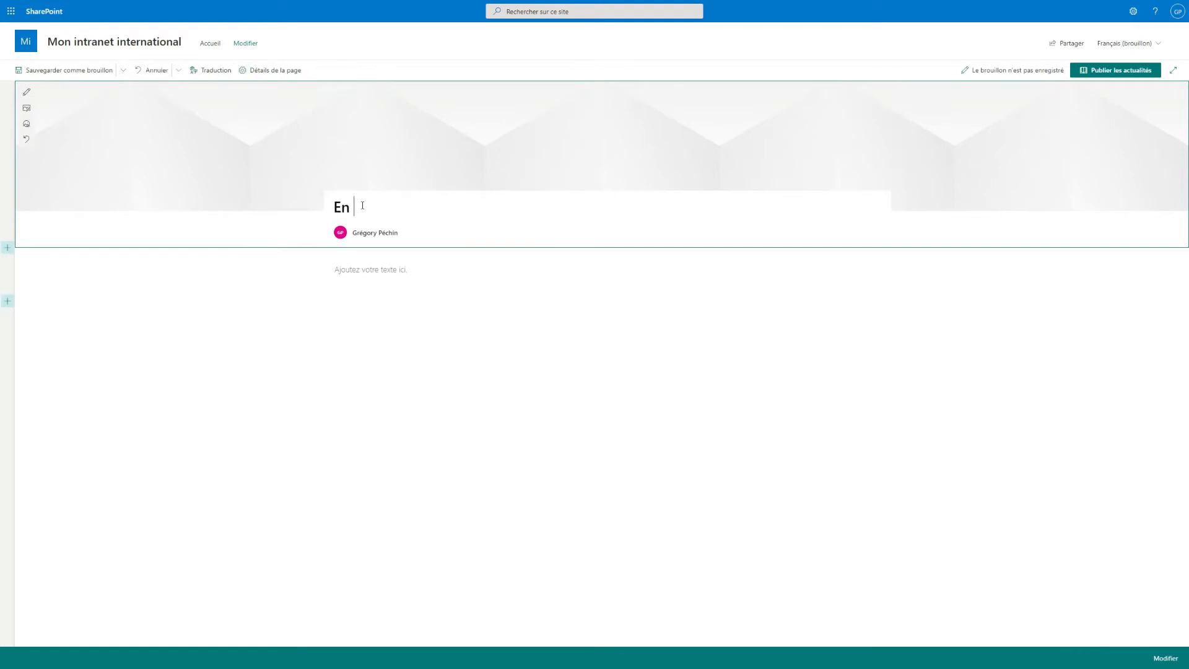
type("fin")
type("çais")
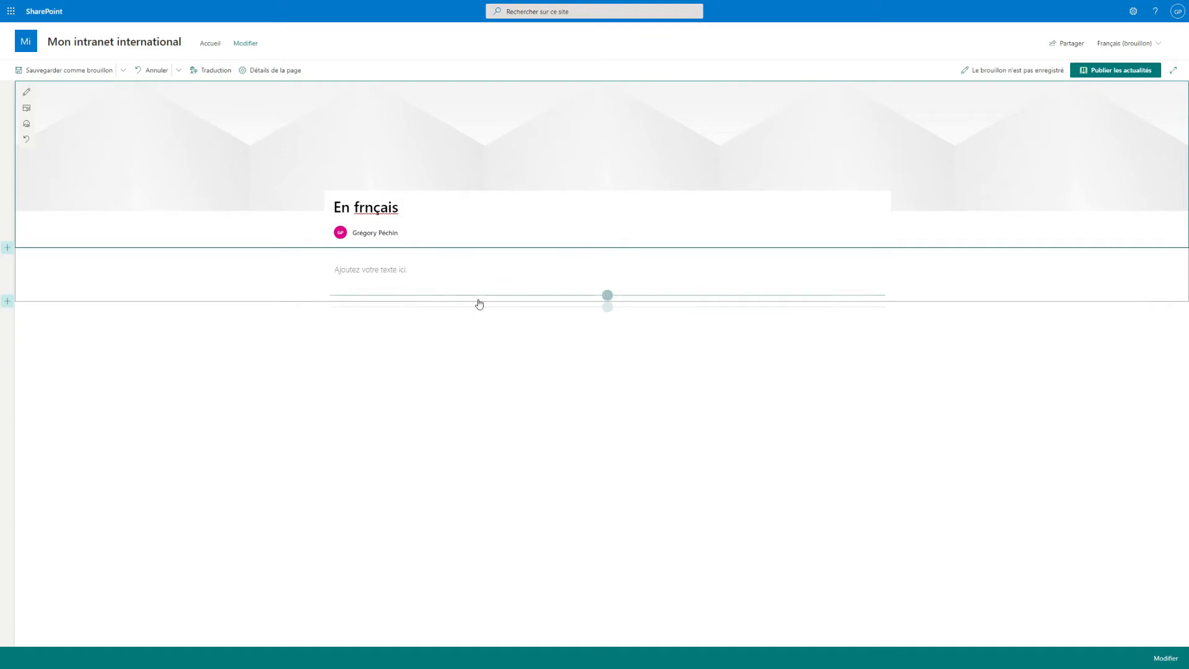
Step: Insert the French flag from the recent images below the text area and publish the news post
left_click(607, 297)
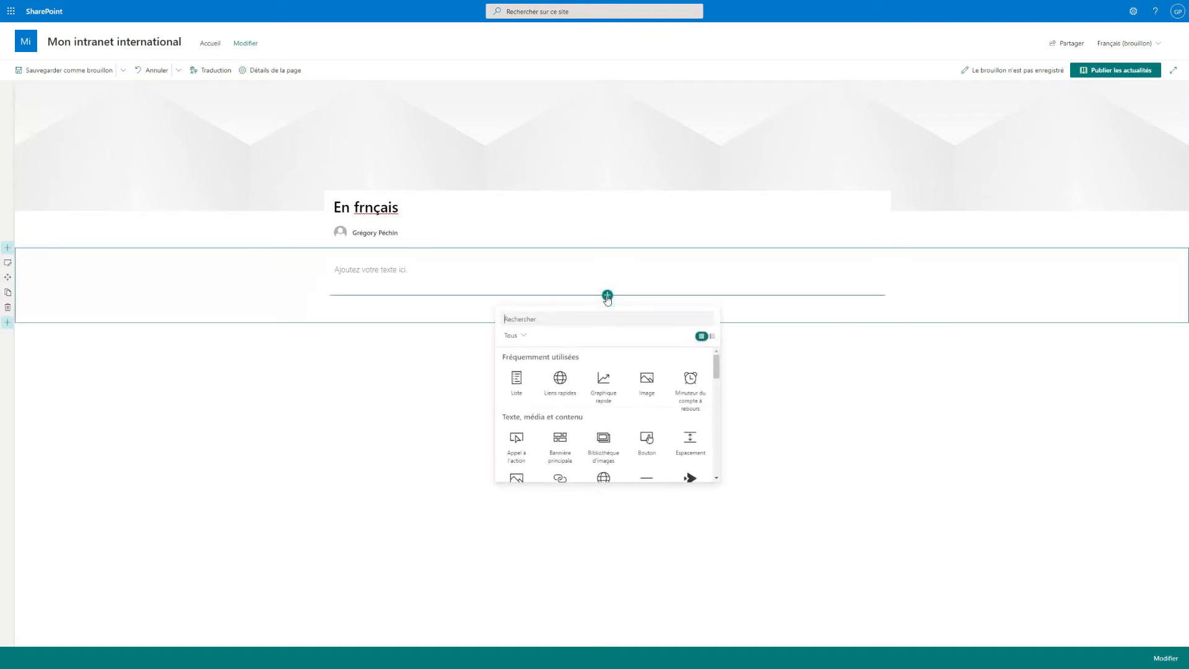
left_click(516, 478)
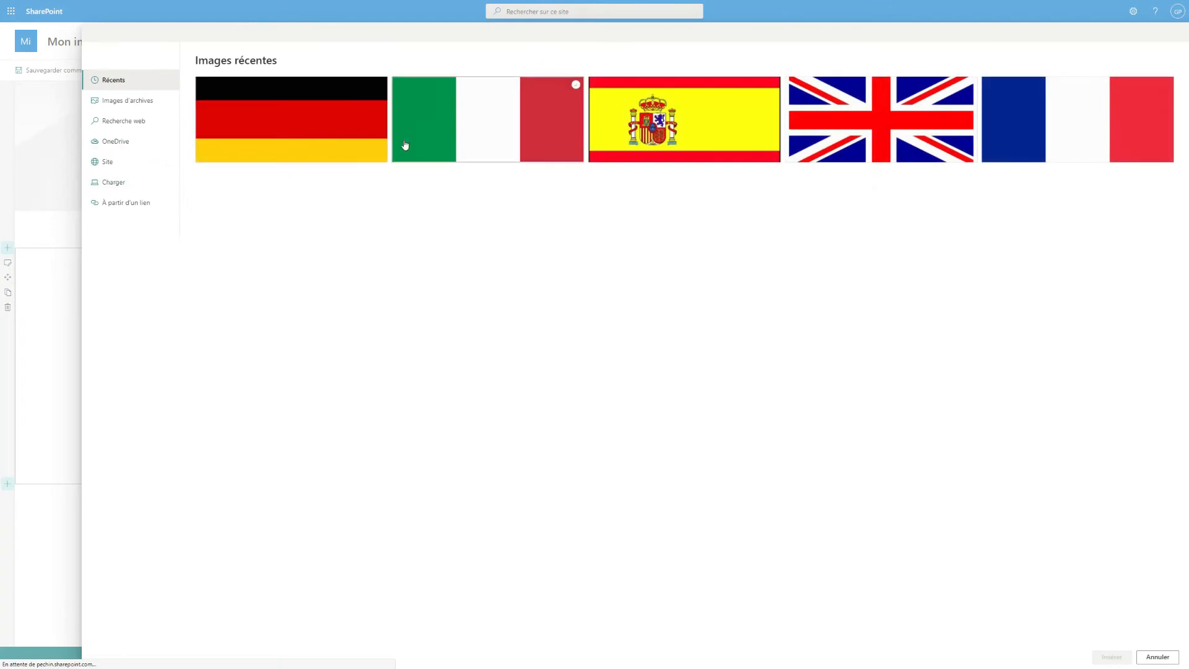
left_click(1063, 137)
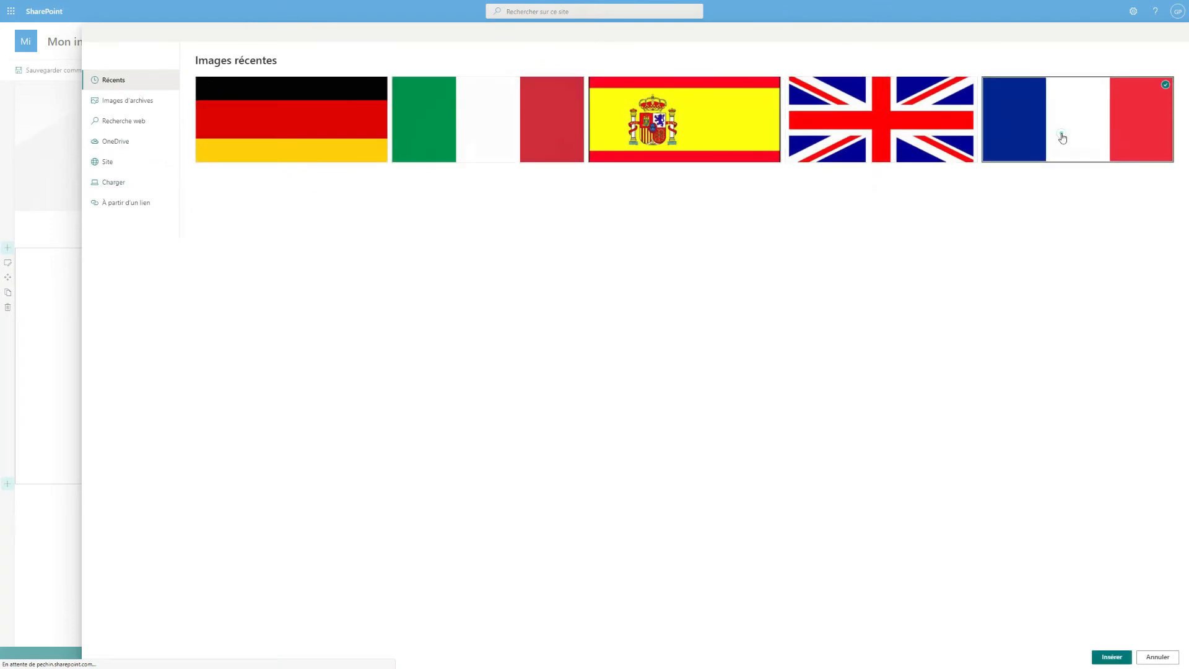
left_click(1112, 656)
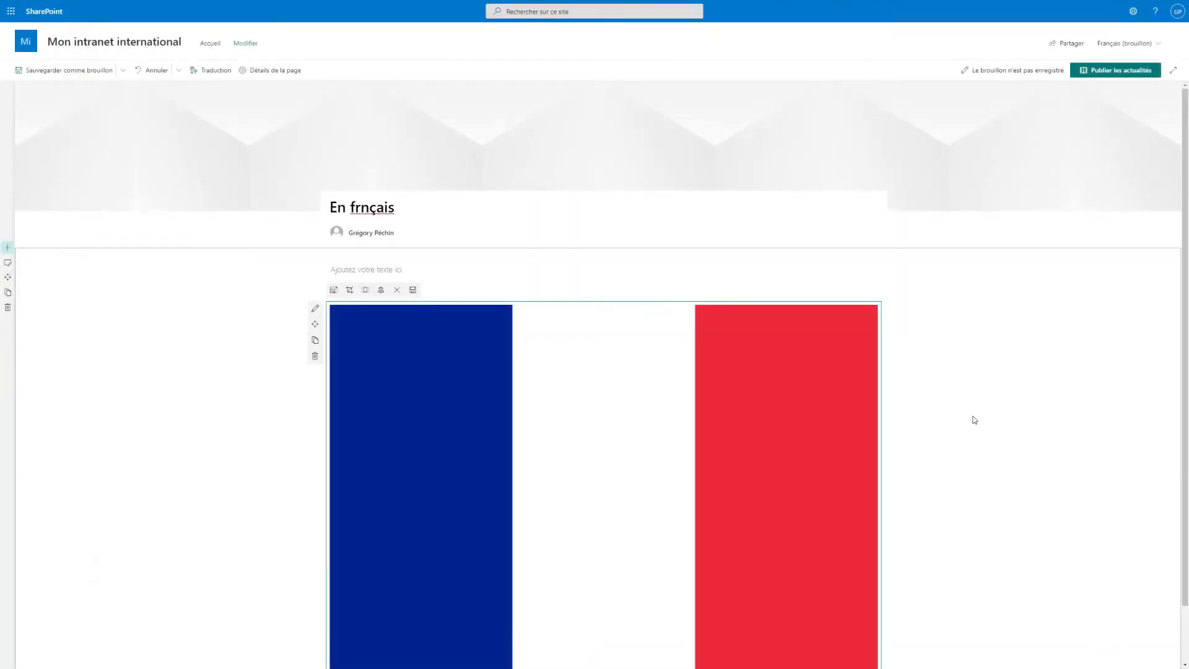
left_click(1118, 71)
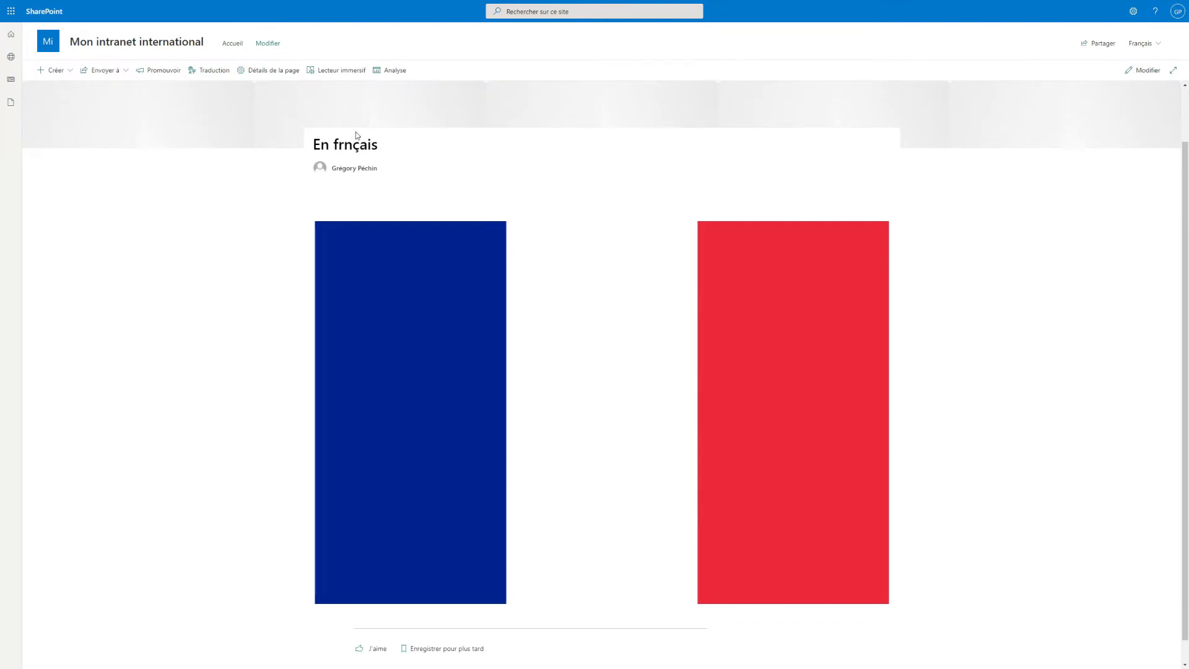
Step: Correct the news post's title to "En français" and republish it
left_click(1142, 70)
left_click(362, 200)
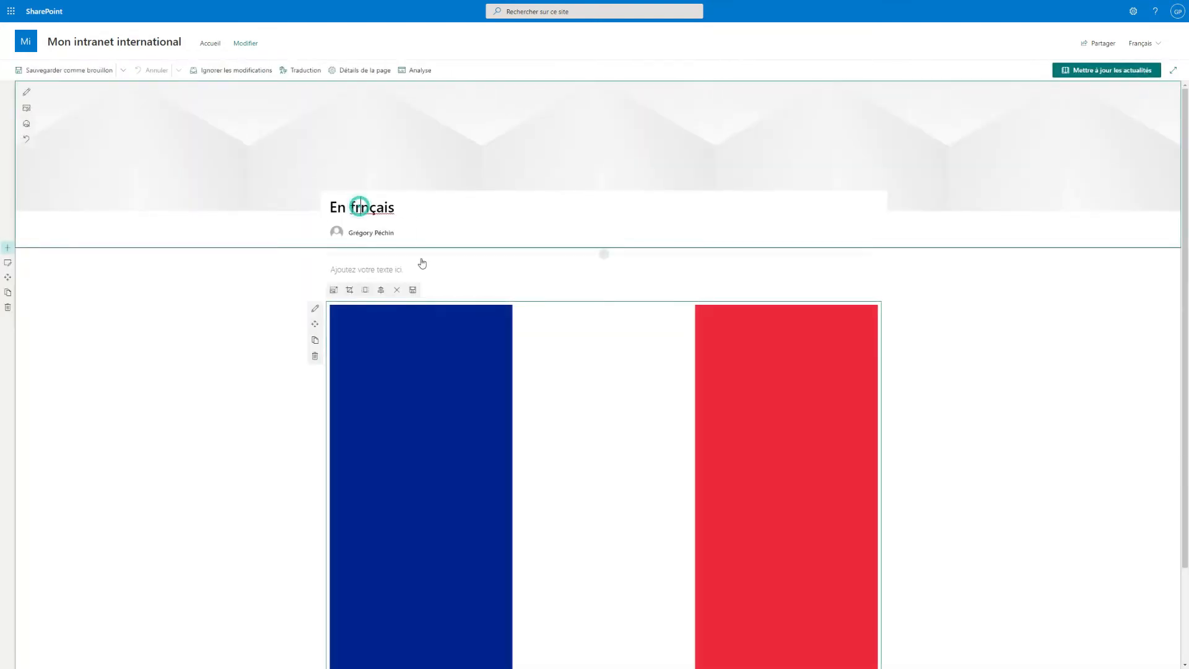
type("a")
left_click(1102, 70)
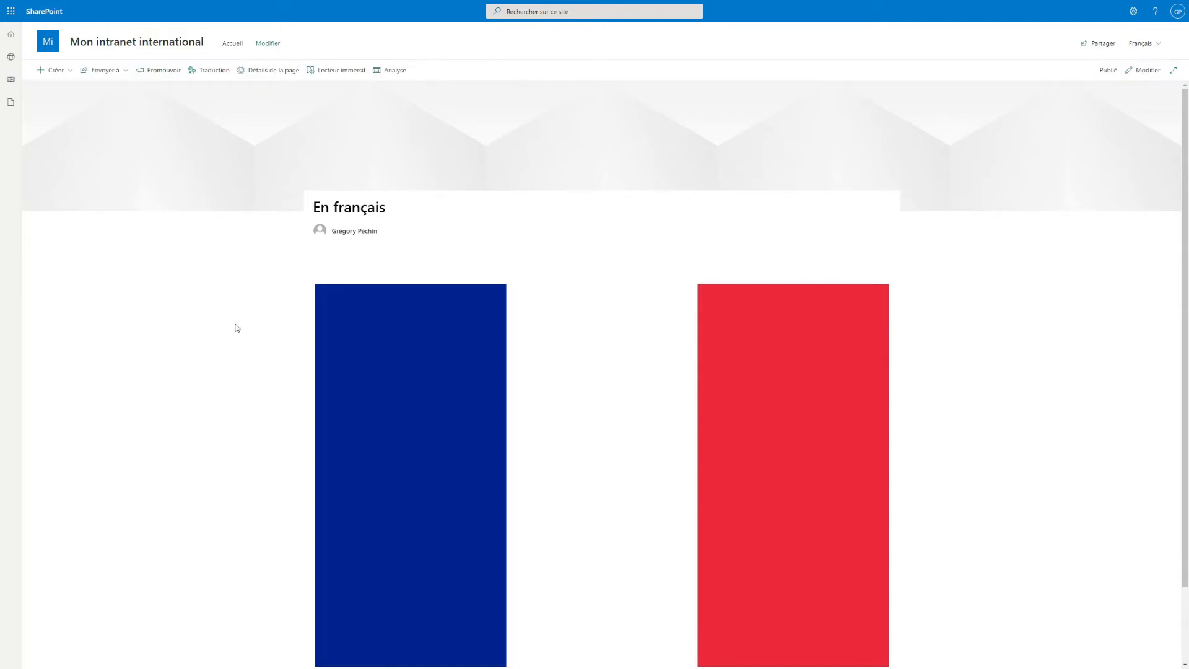
Step: Create the Anglais translation of the news post, open that draft and change its title to "In english"
left_click(216, 75)
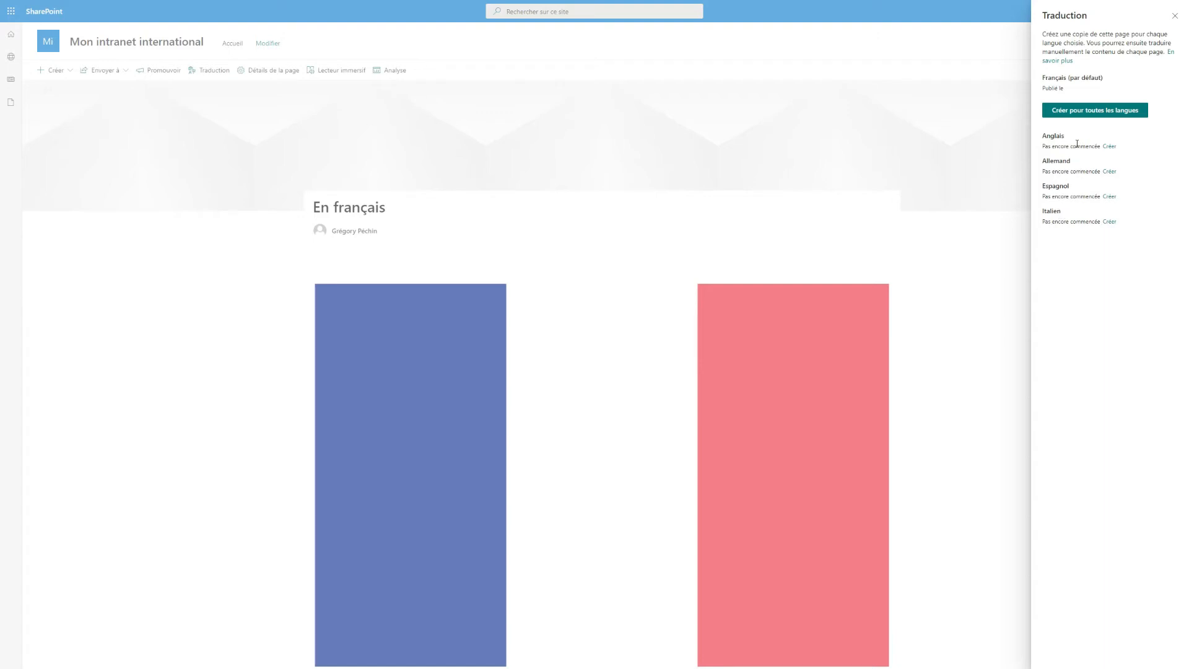
left_click(1108, 146)
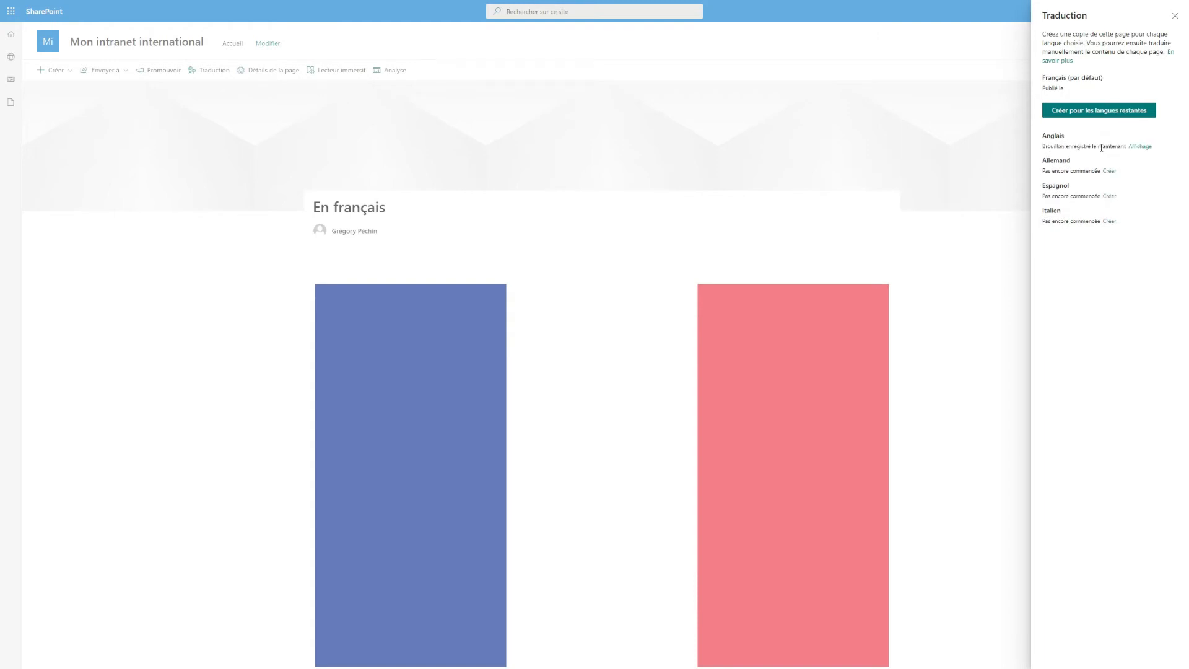
left_click(1138, 147)
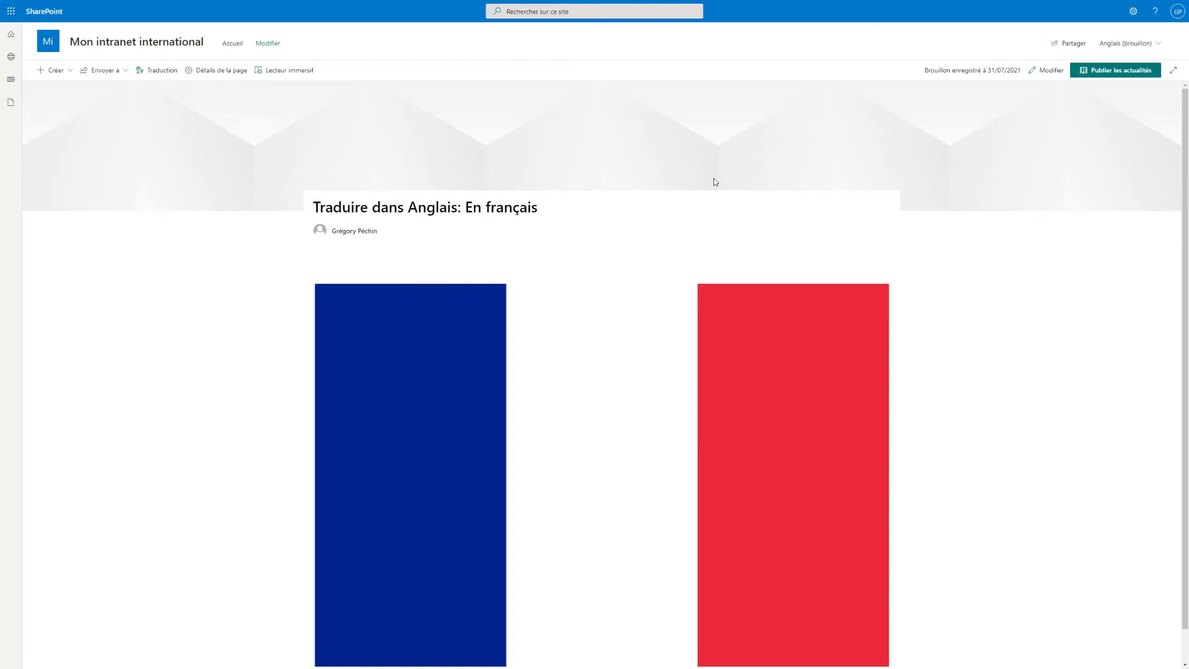
left_click_drag(537, 206, 310, 206)
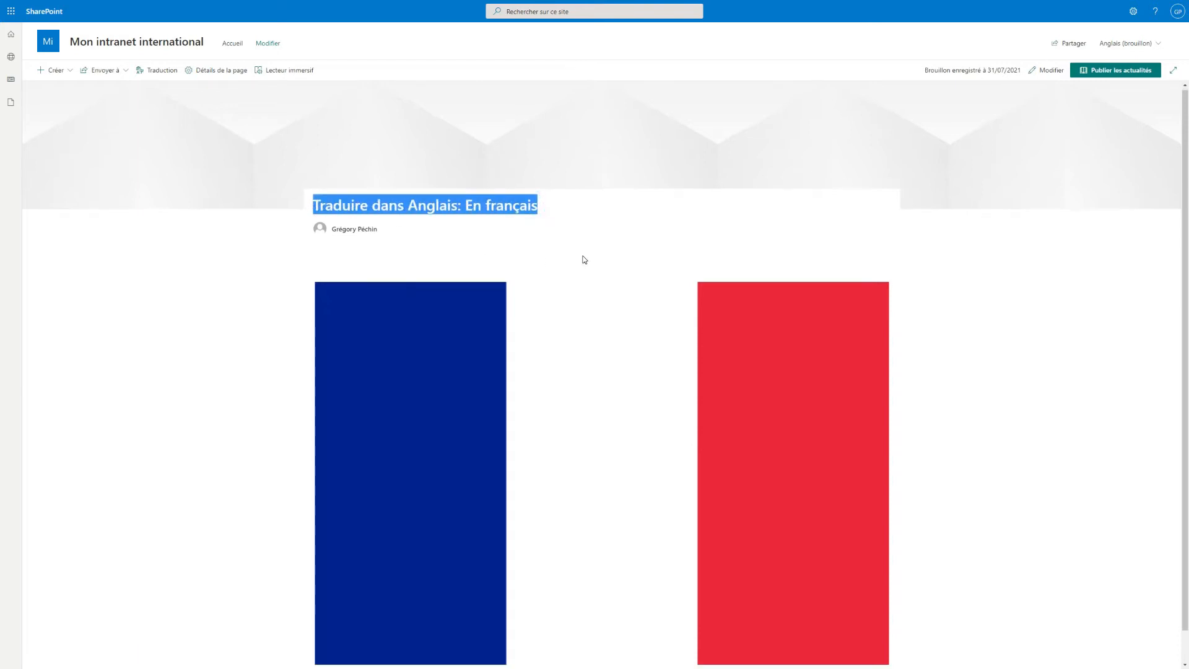
type("In english")
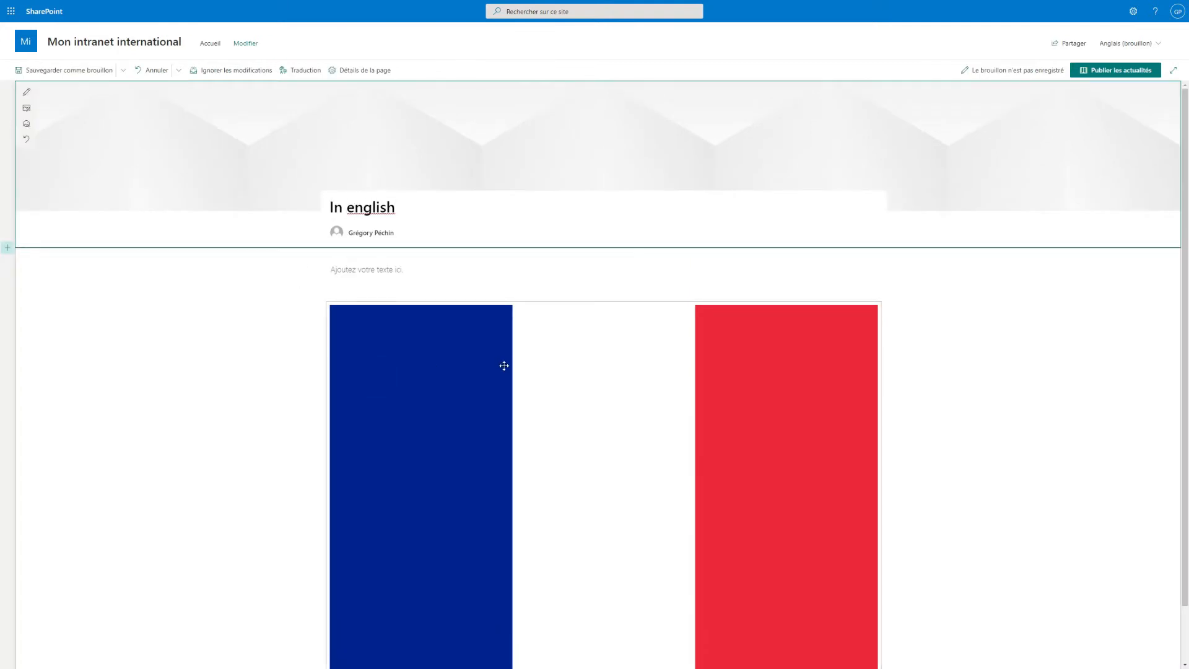
Step: Replace the French flag in the English version with the recent United Kingdom flag image and publish the page
left_click(536, 380)
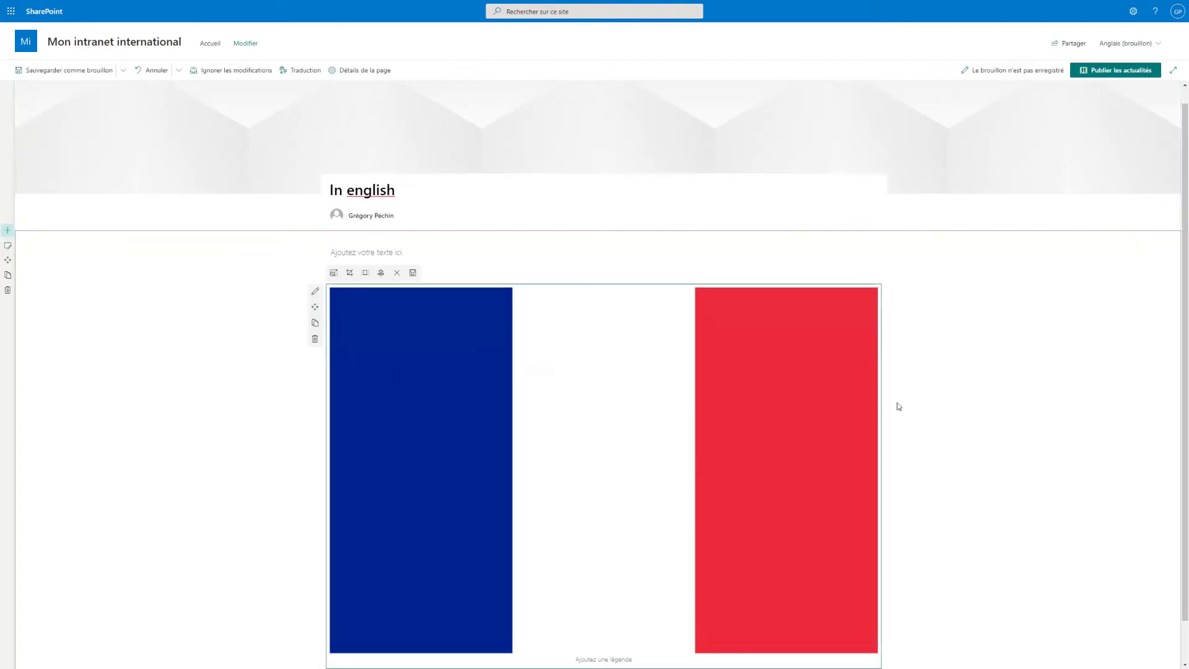
left_click(315, 291)
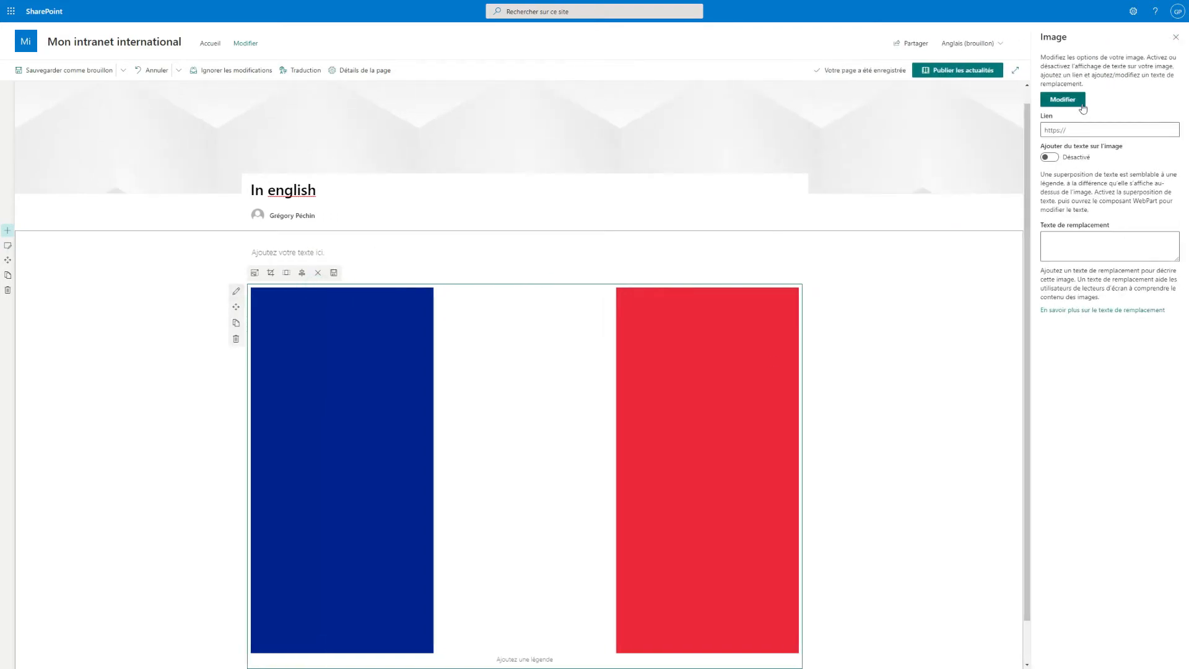
left_click(1077, 101)
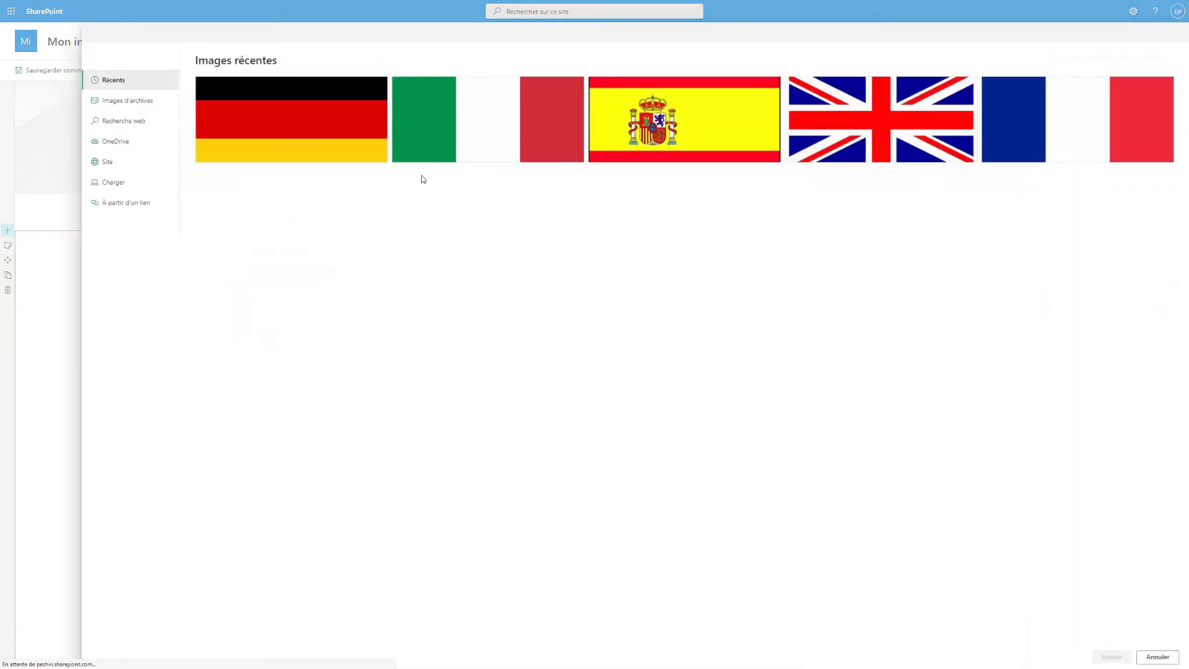
left_click(873, 133)
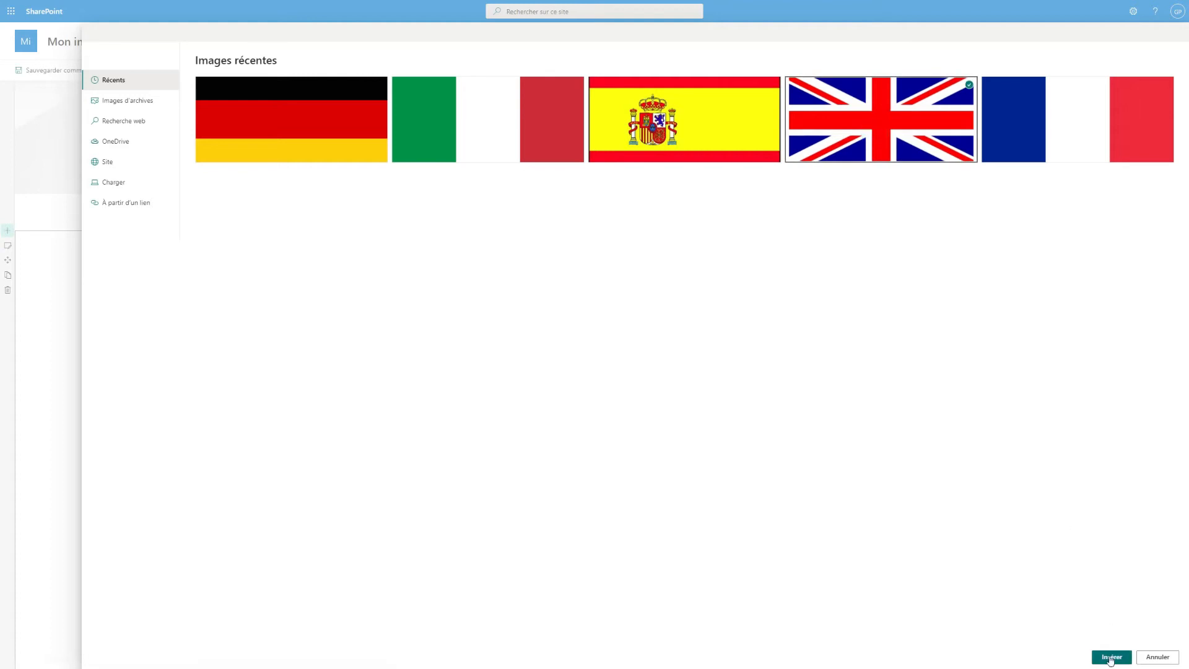
left_click(1111, 657)
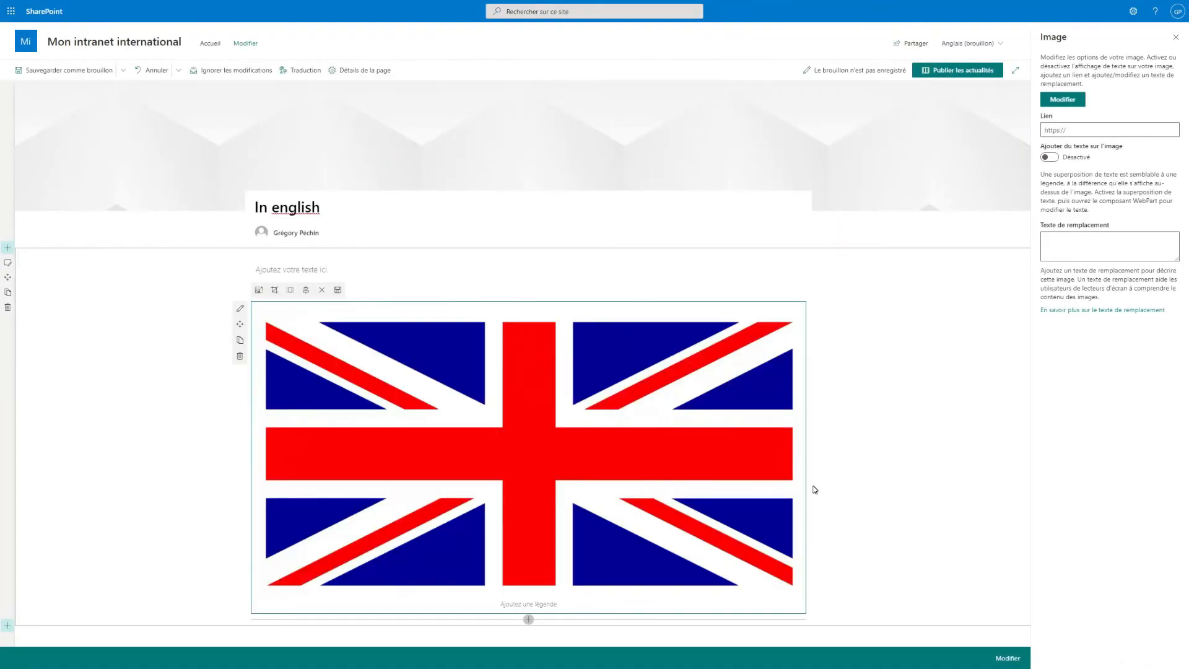
left_click(960, 72)
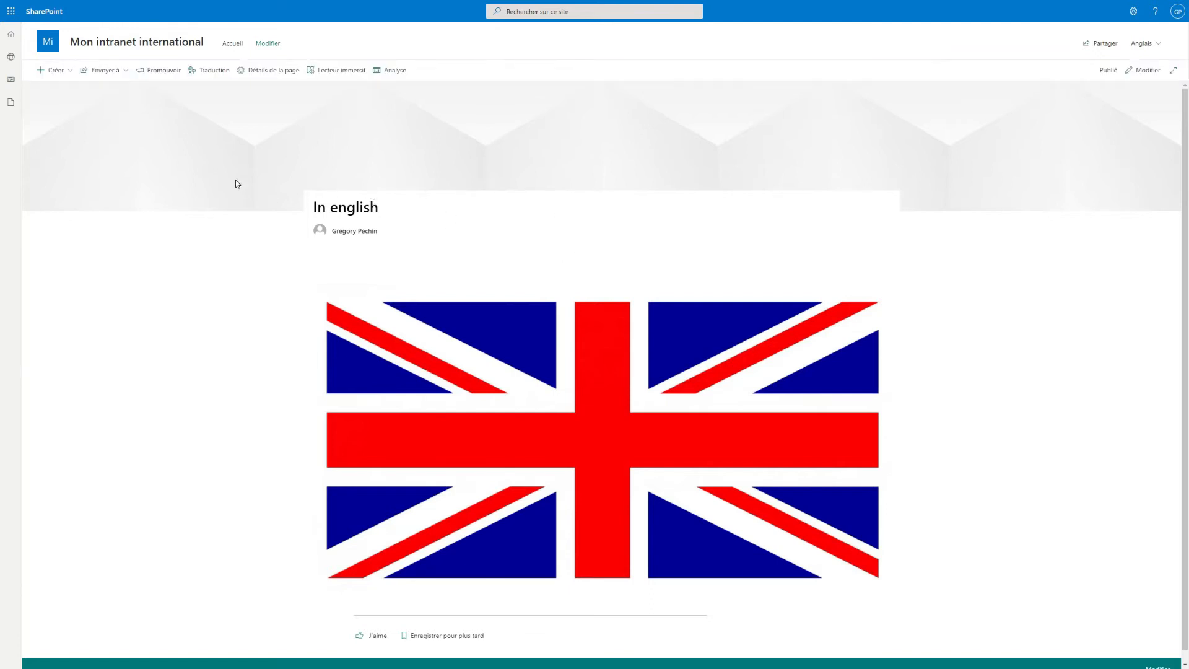
Step: Return to the default French version of the news post, create its Allemand translation and open that draft
left_click(207, 71)
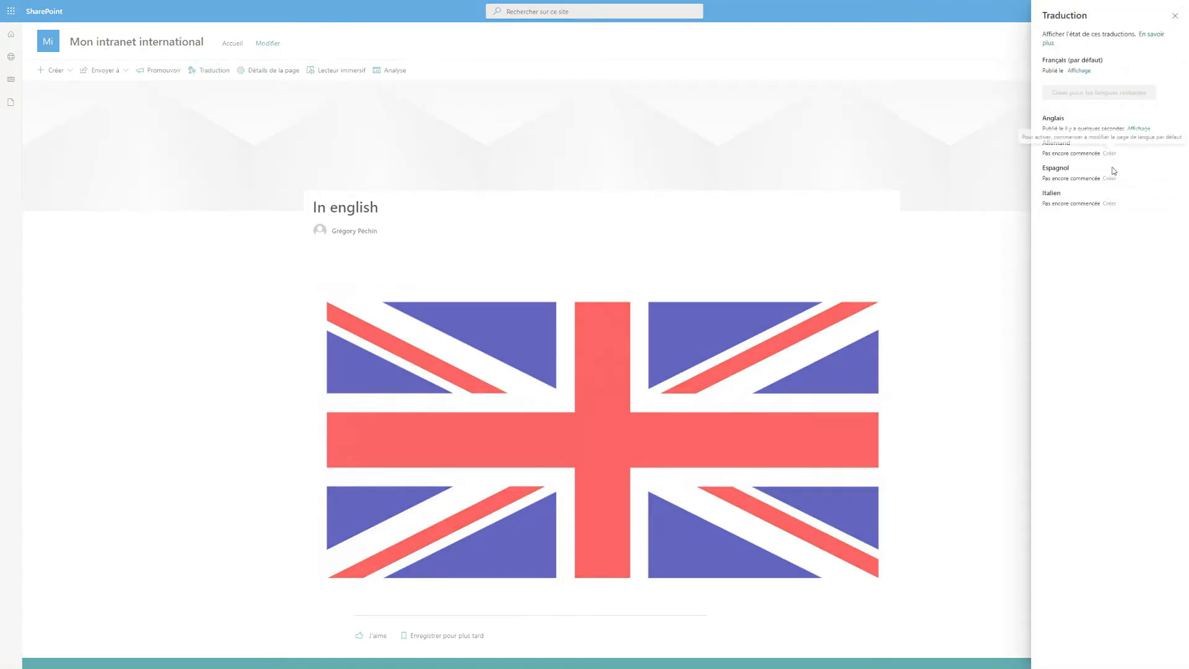
left_click(1075, 72)
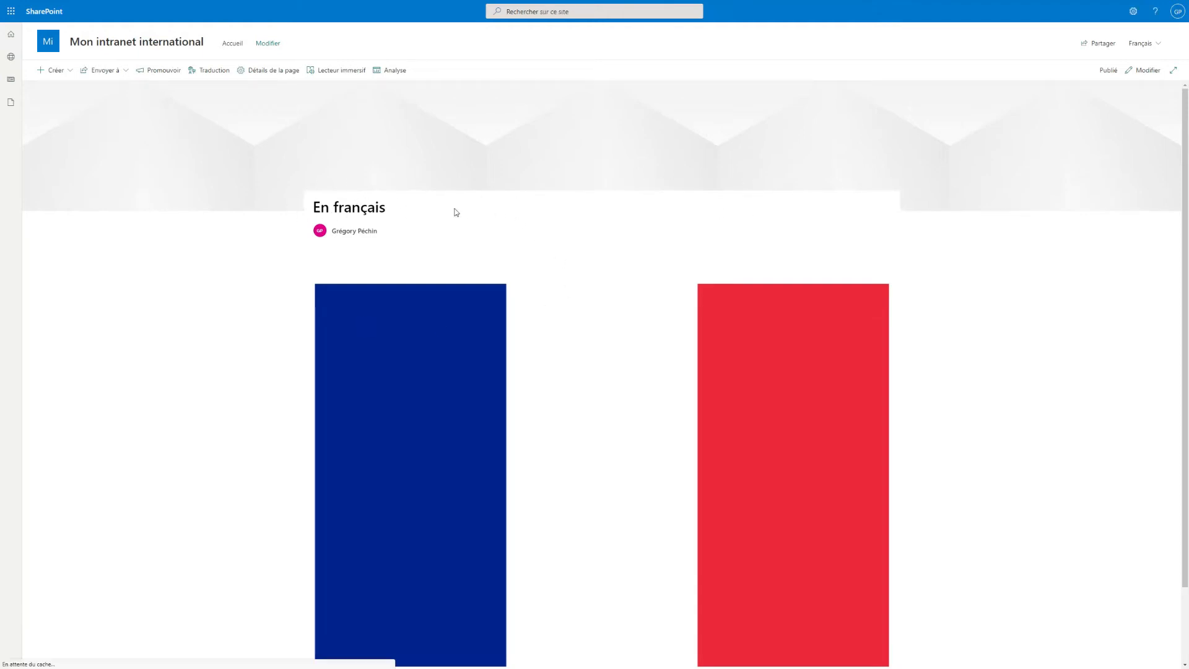
left_click(209, 79)
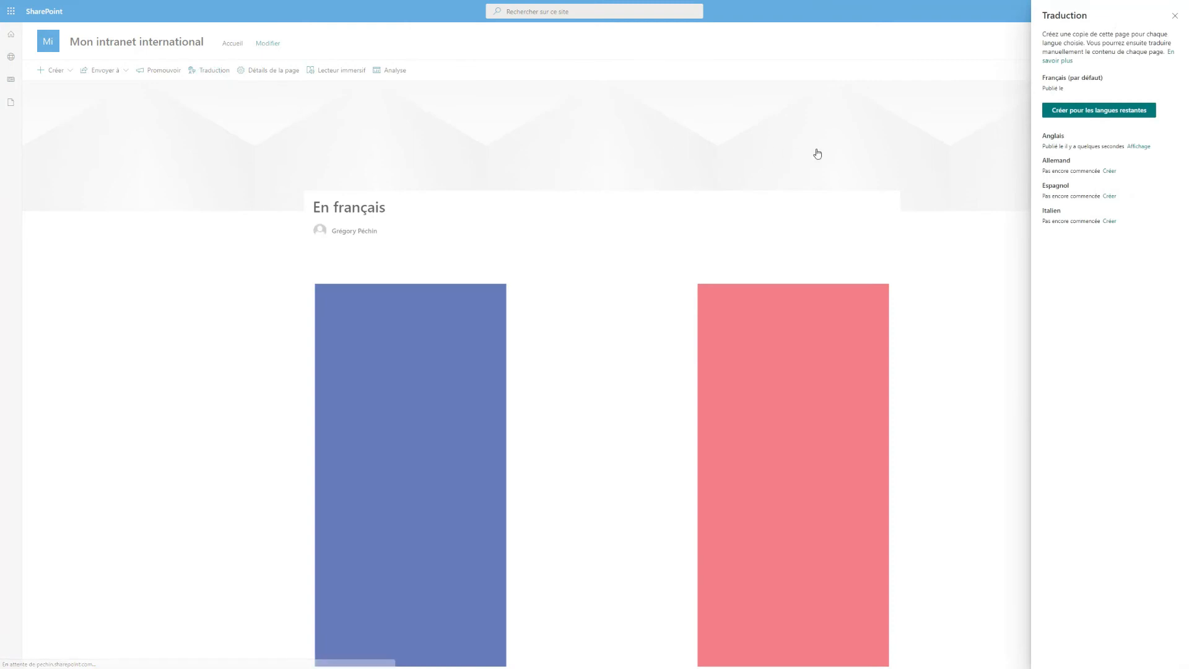
left_click(1109, 171)
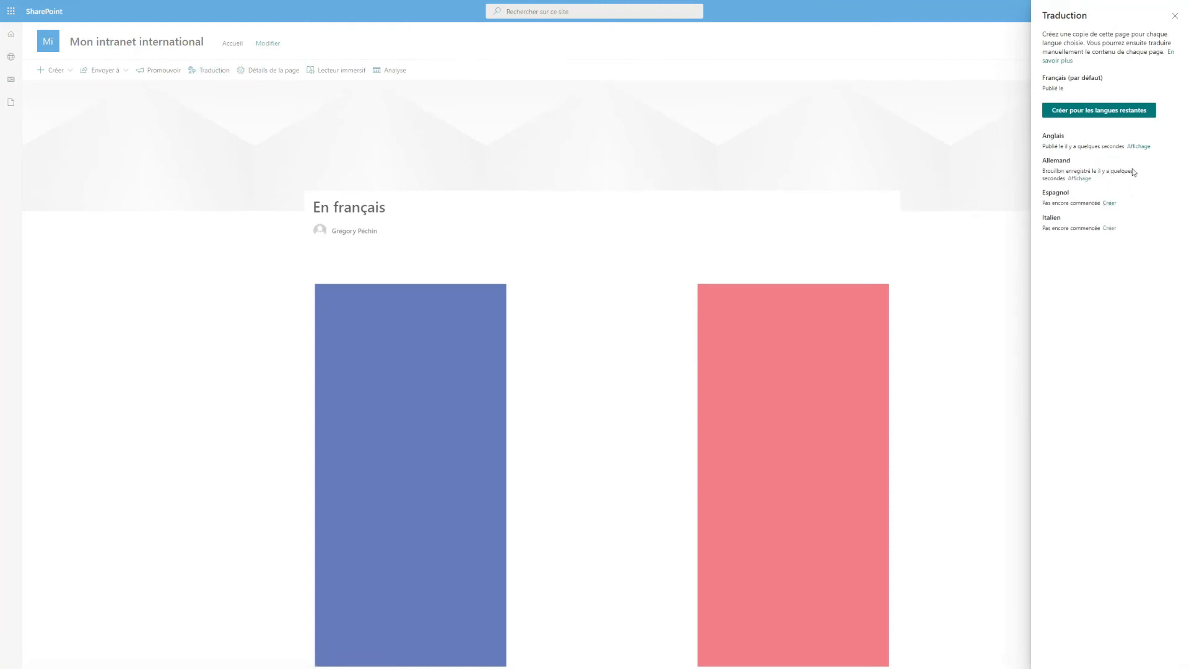
left_click(1078, 178)
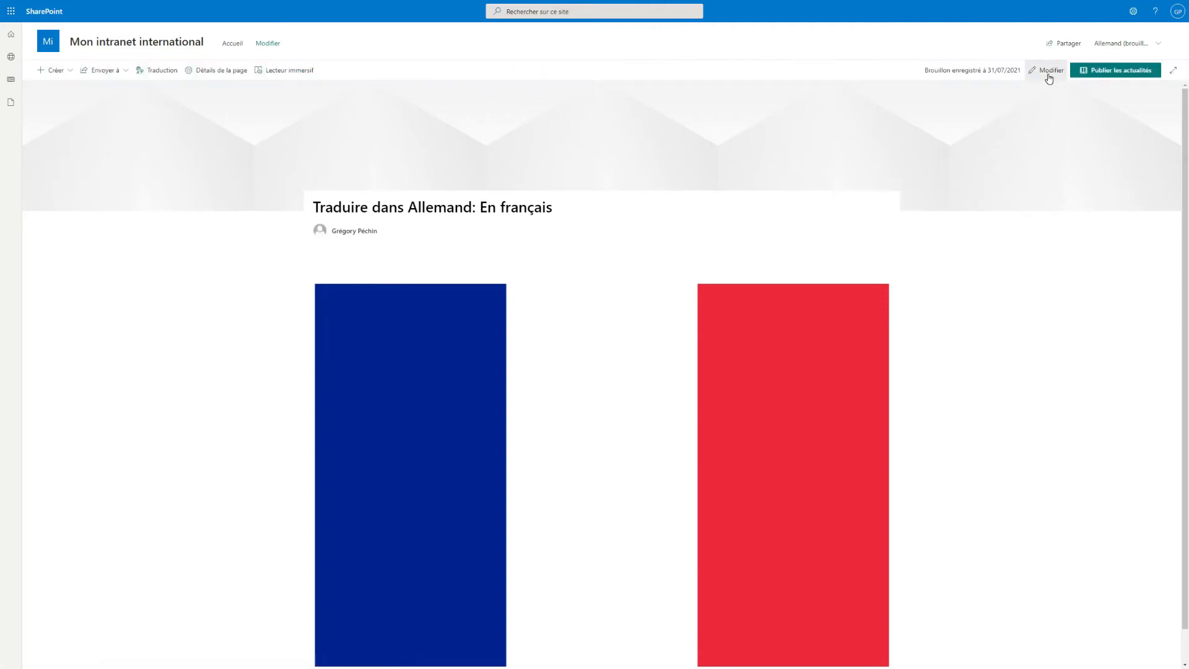
Step: Change the title of the German draft to "Auf deutsch"
left_click(1046, 70)
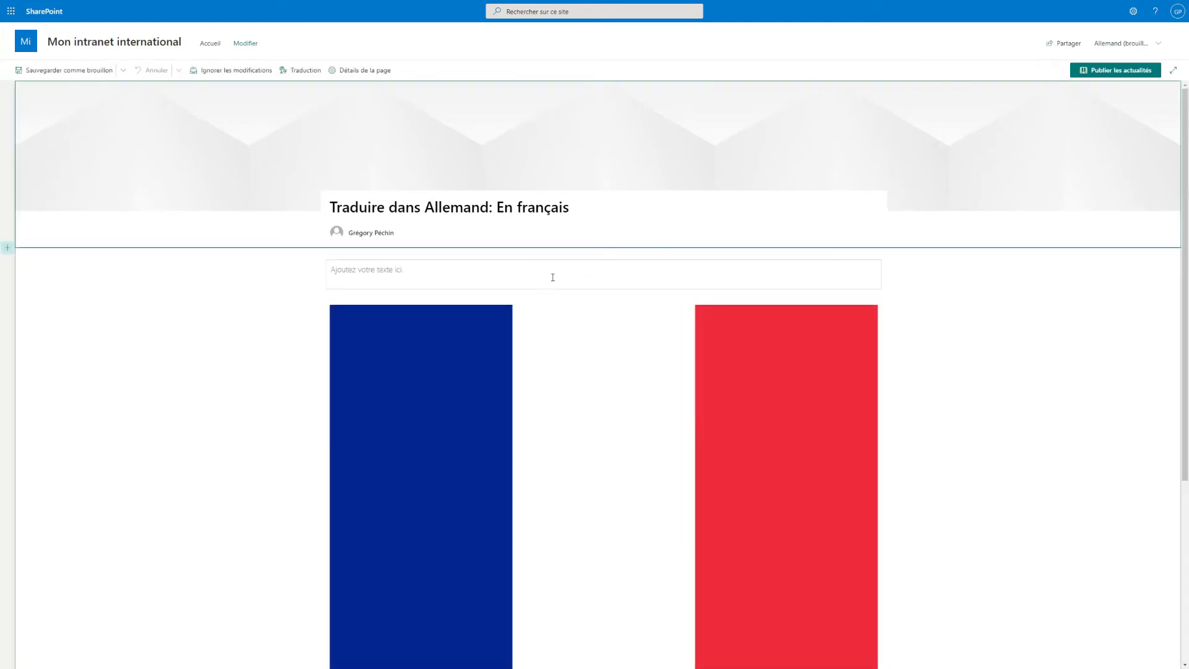
left_click_drag(570, 208, 316, 213)
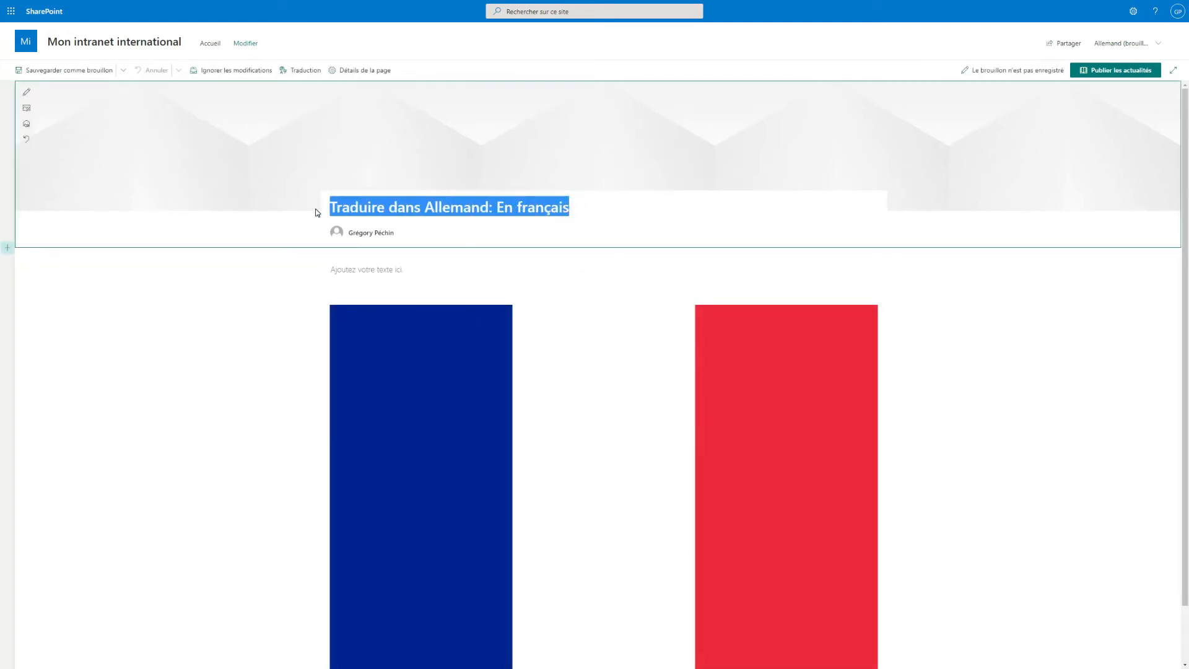
type("Auf d")
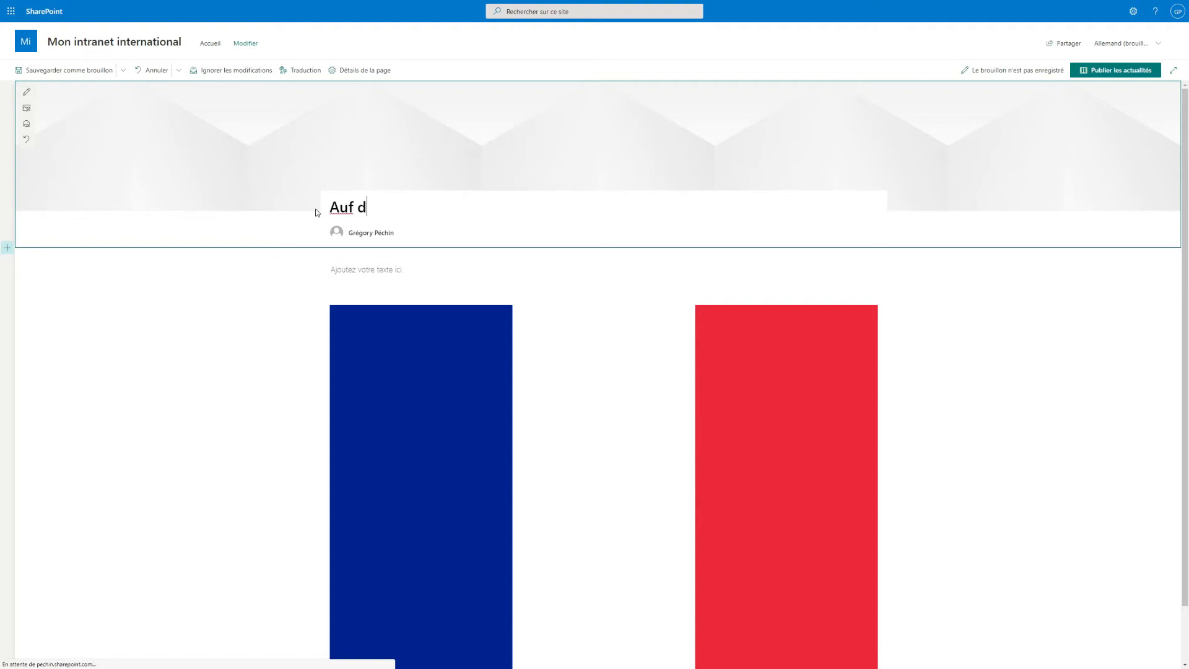
type("euts")
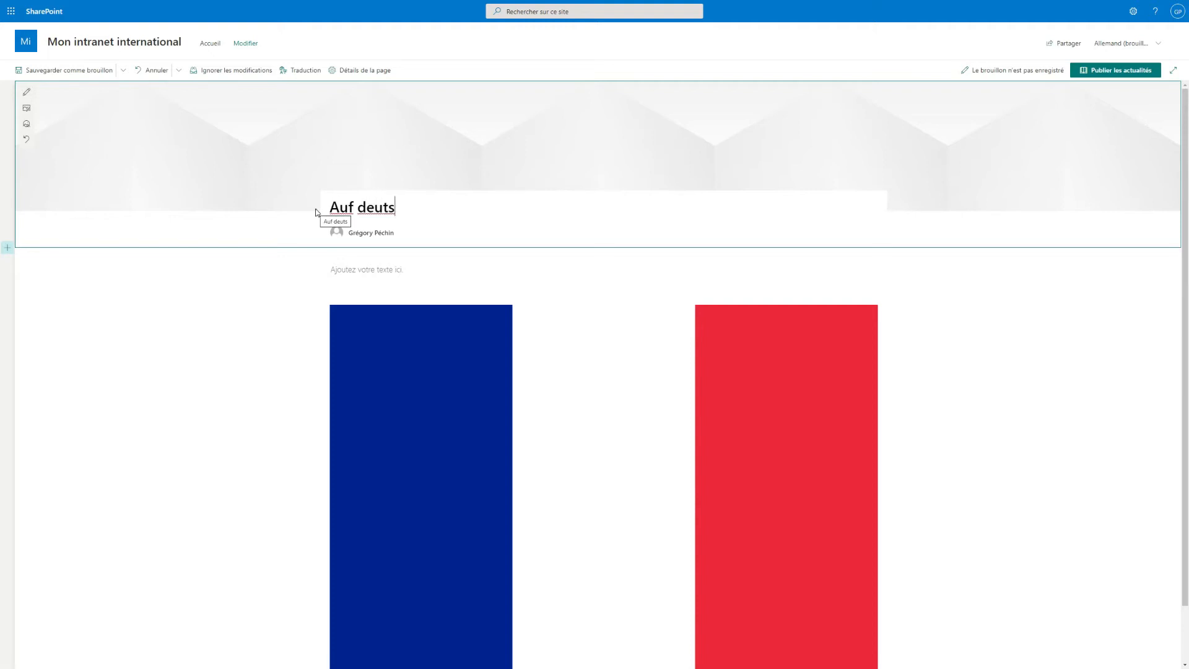
type("ch")
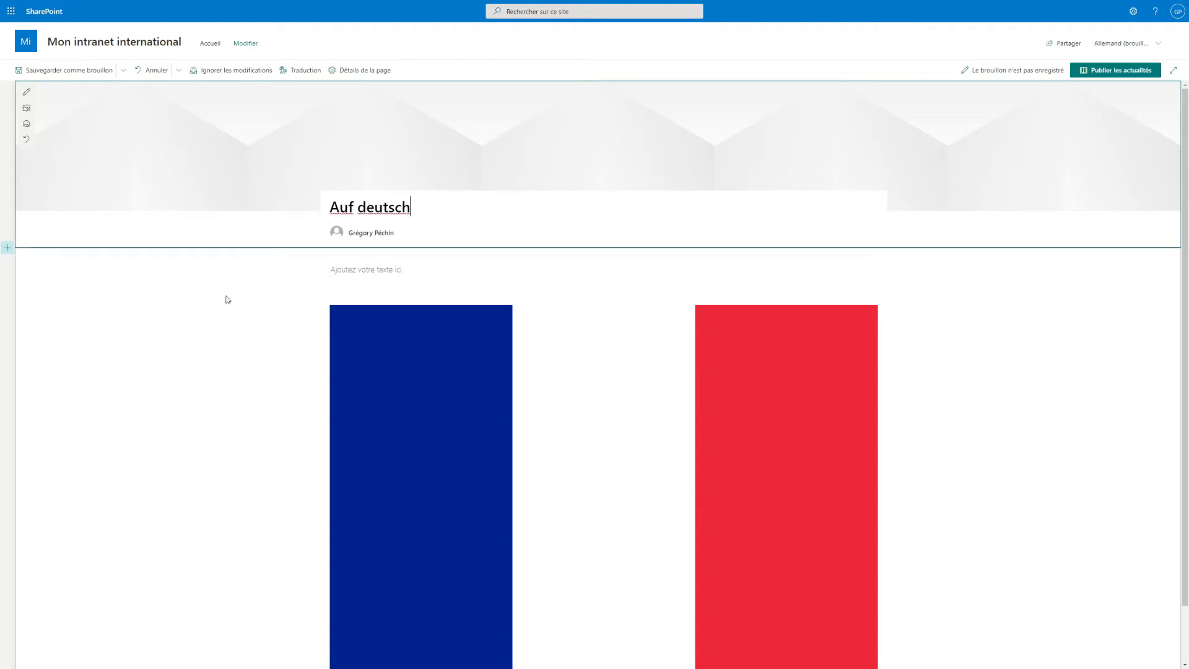
Step: Replace the French flag in the German version with the recent German flag image and publish the news post
left_click(576, 383)
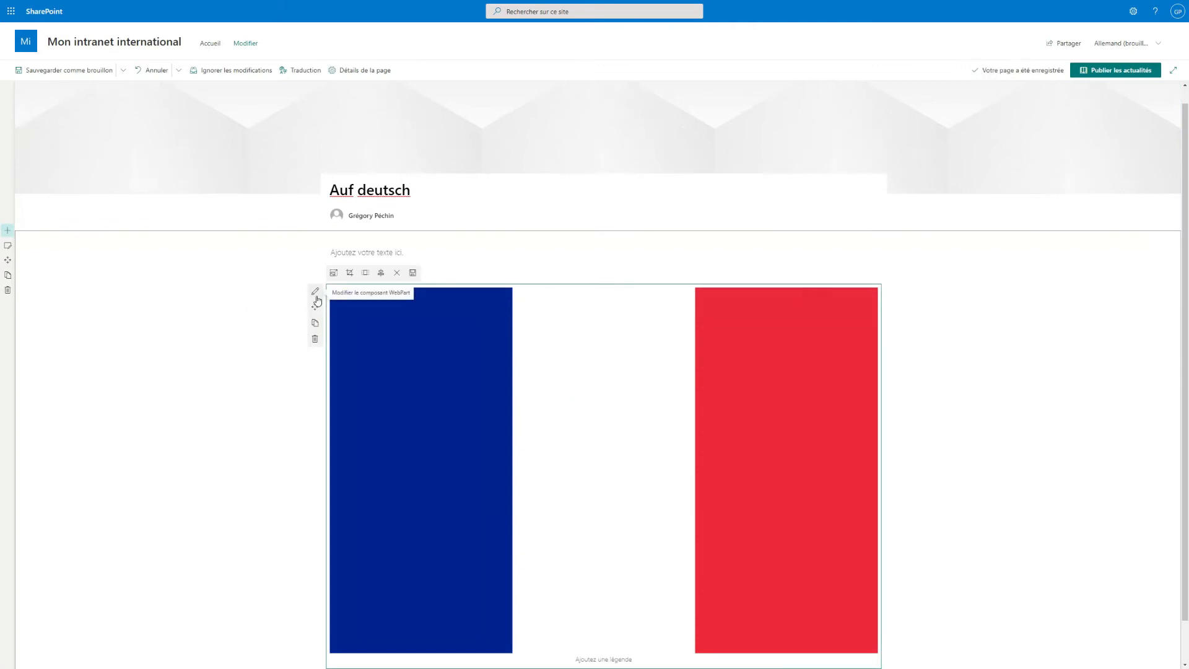
left_click(316, 299)
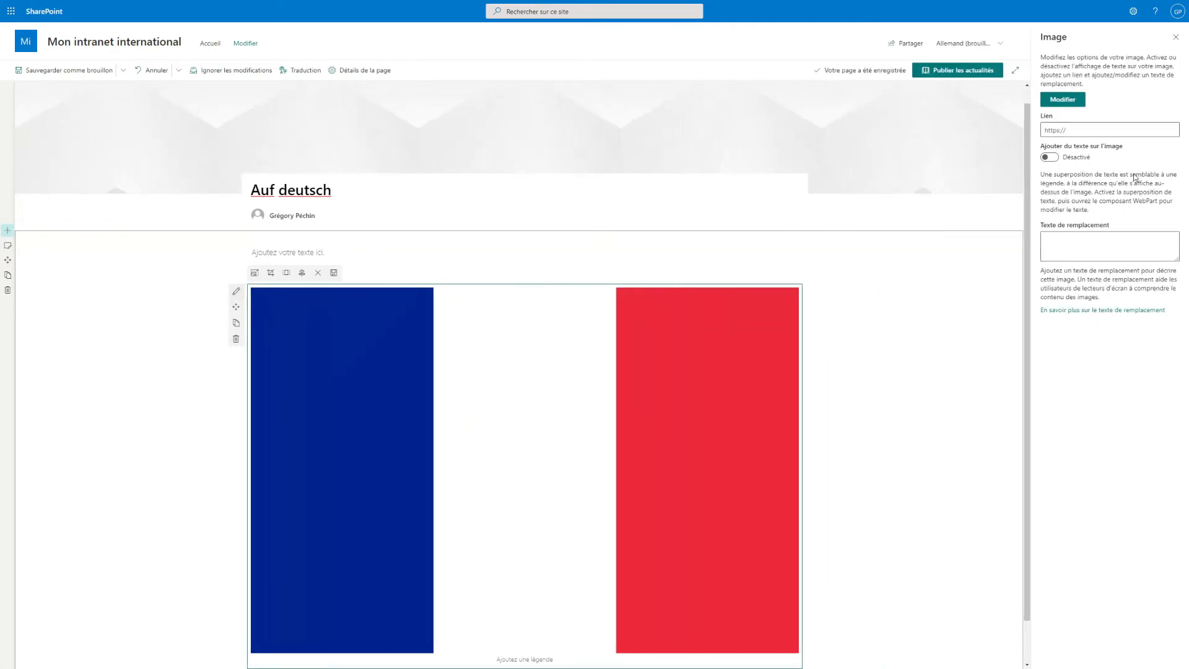
left_click(1075, 106)
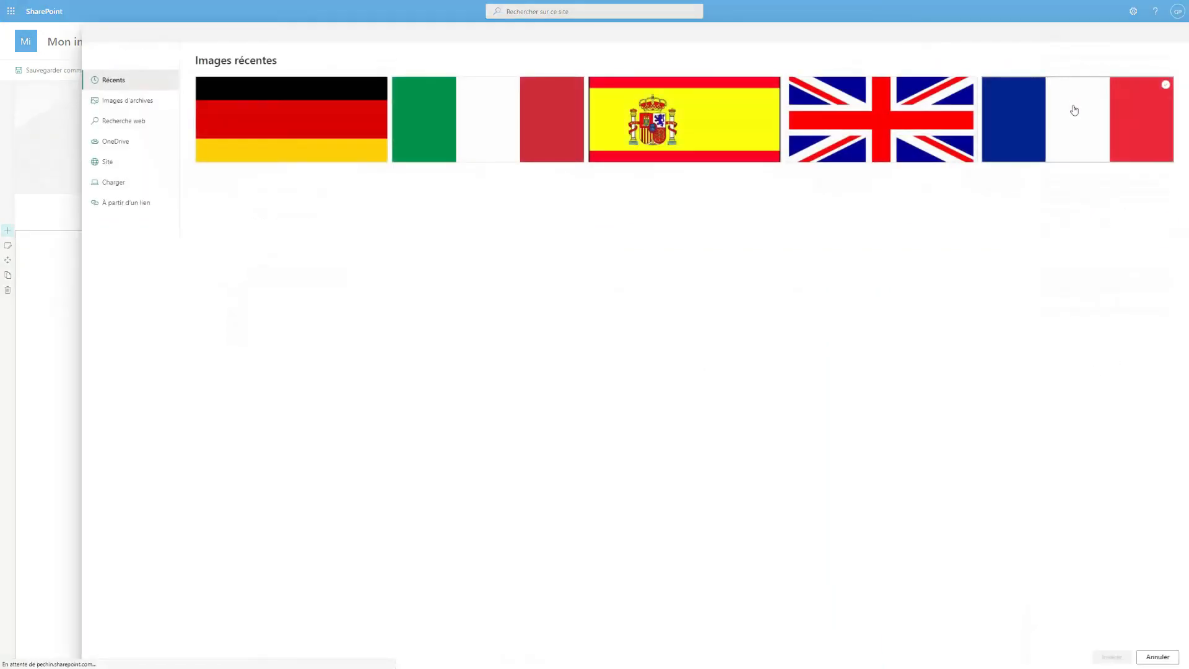
left_click(305, 147)
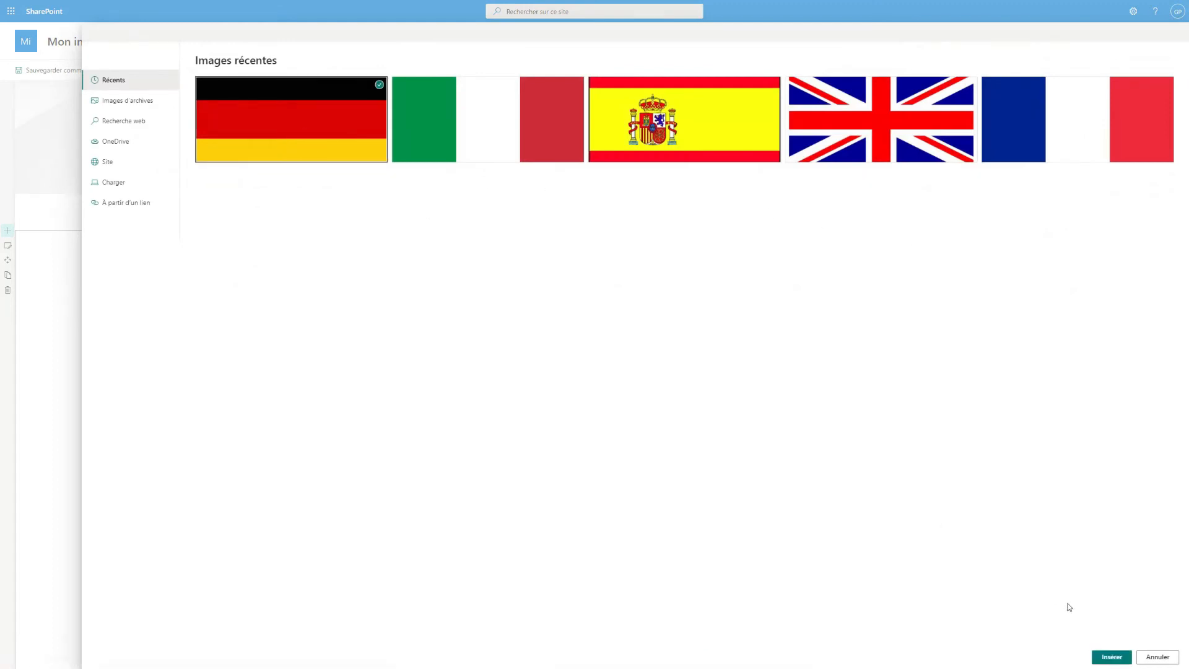
left_click(1105, 656)
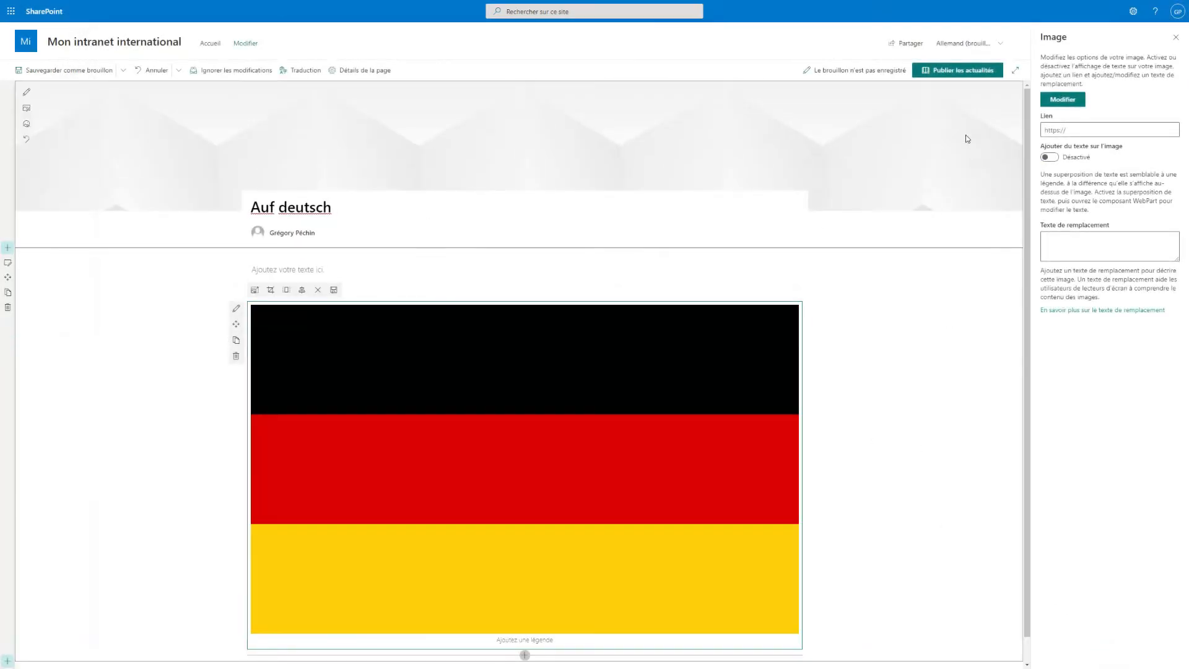
left_click(959, 70)
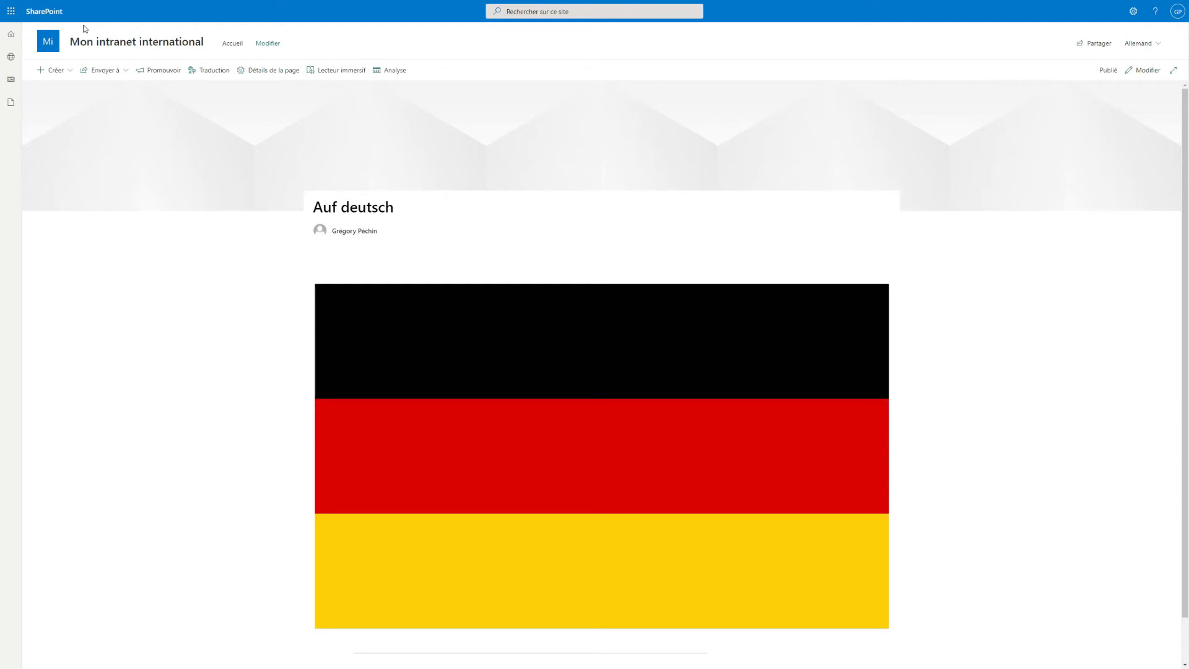
Step: Add an Actualités web part to the site's French home page and republish the page
left_click(105, 49)
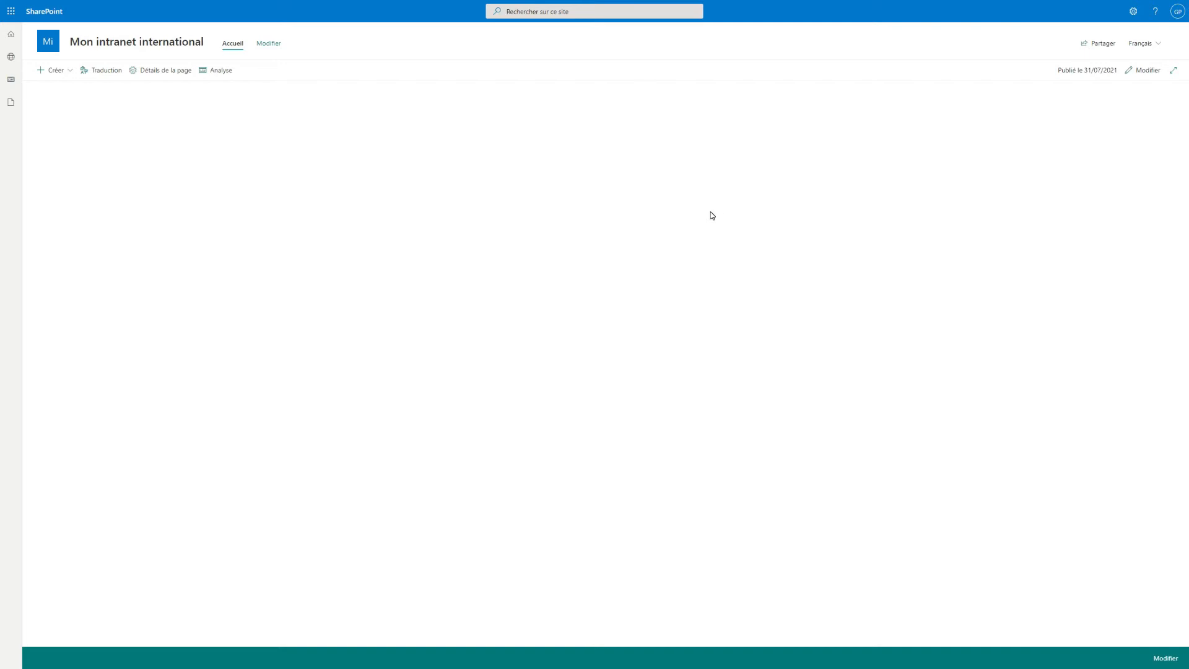
left_click(1144, 73)
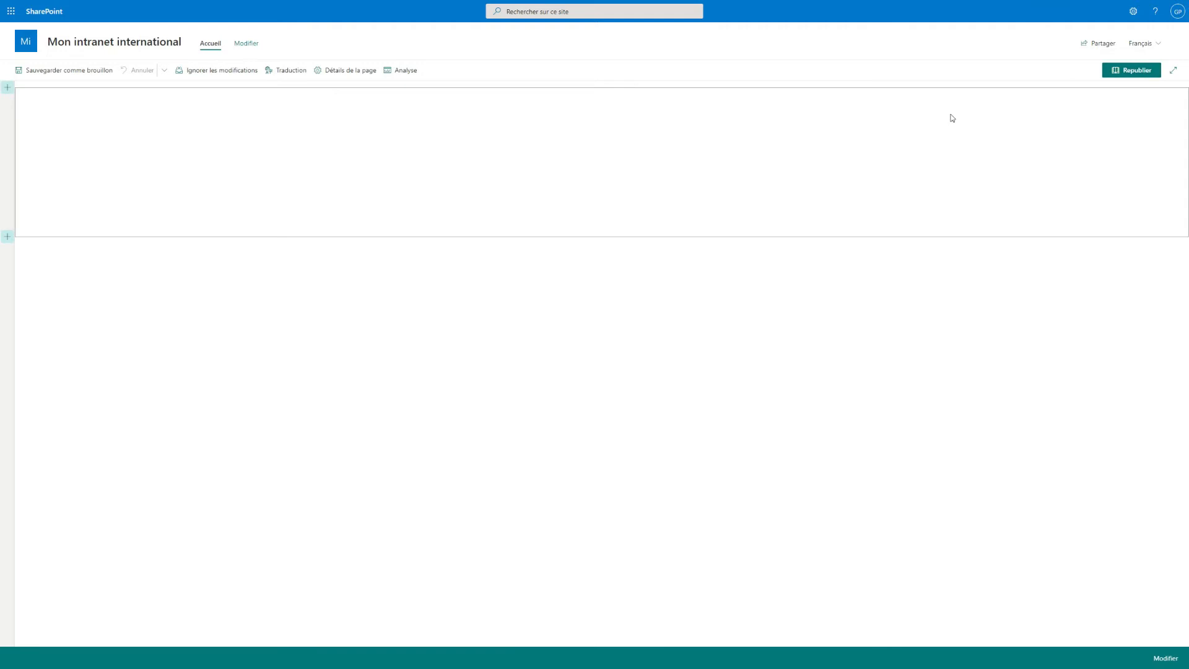
left_click(607, 94)
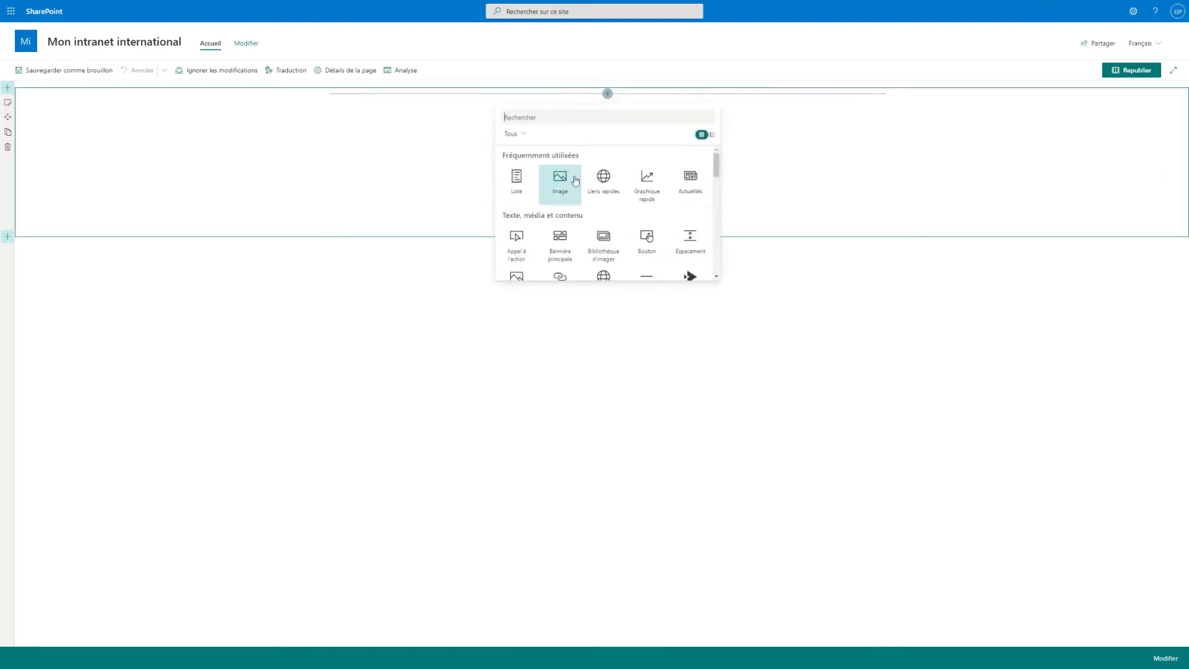
scroll(573, 200, "down", 10)
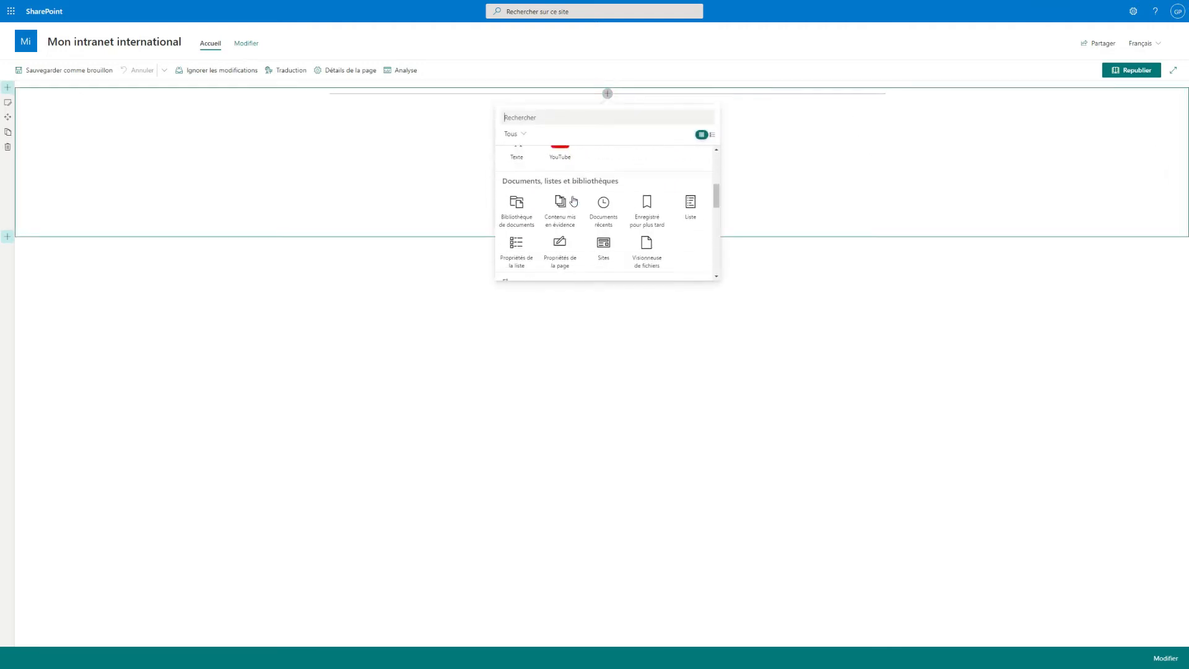
scroll(572, 200, "down", 3)
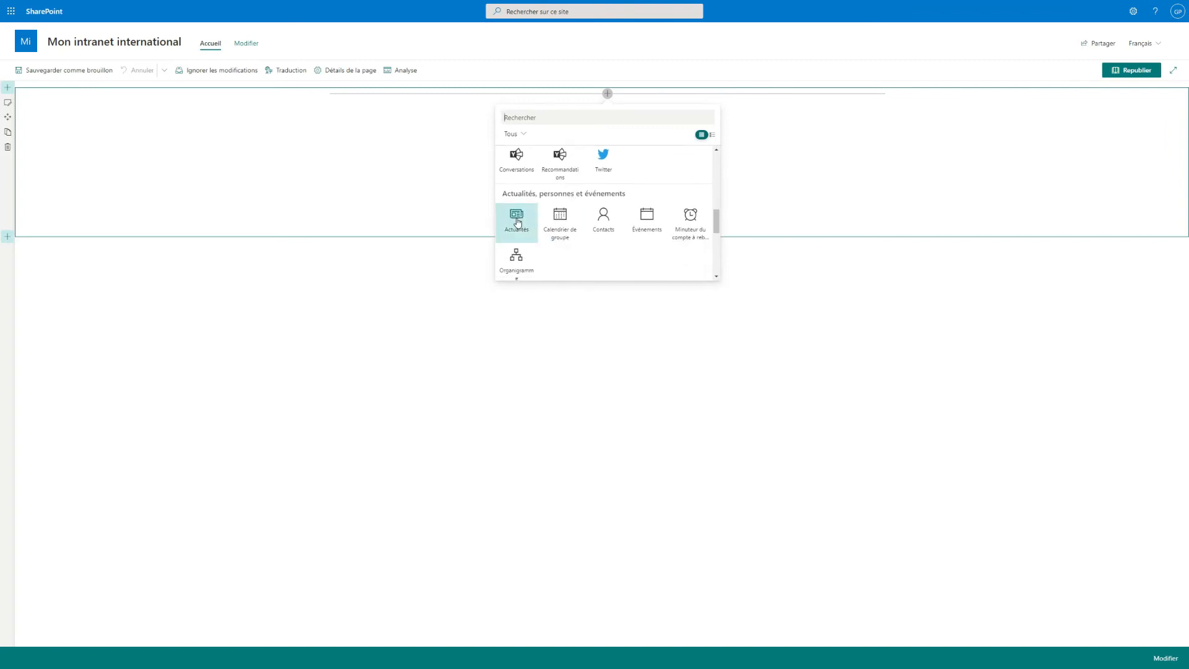
left_click(515, 216)
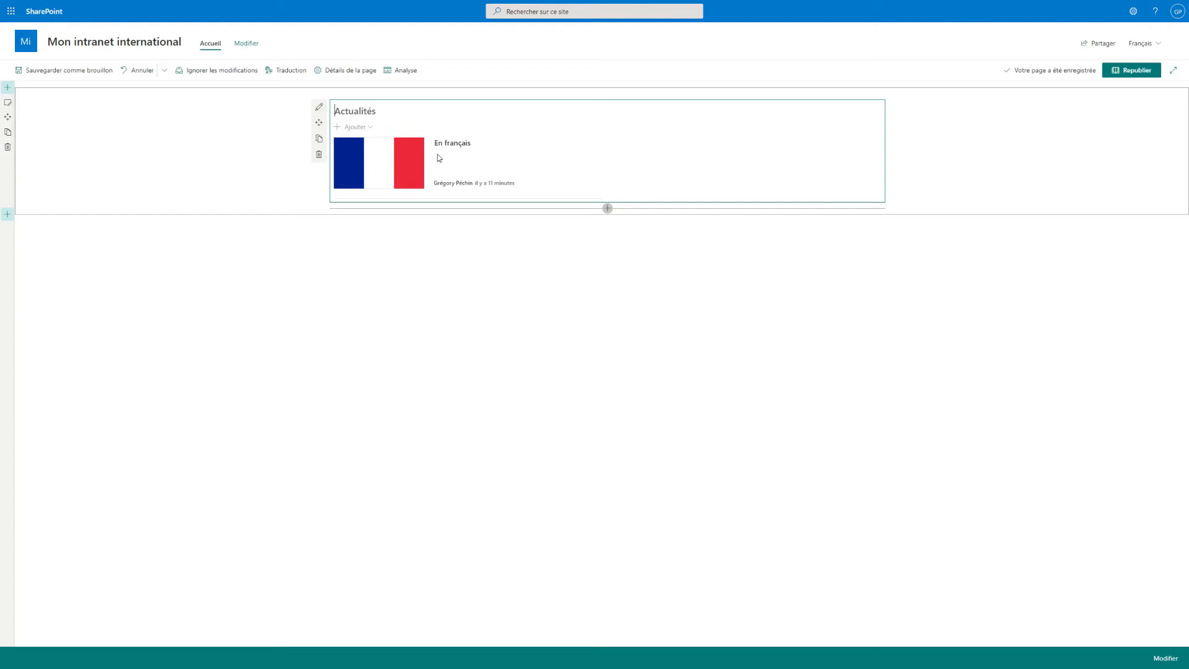
left_click(1135, 72)
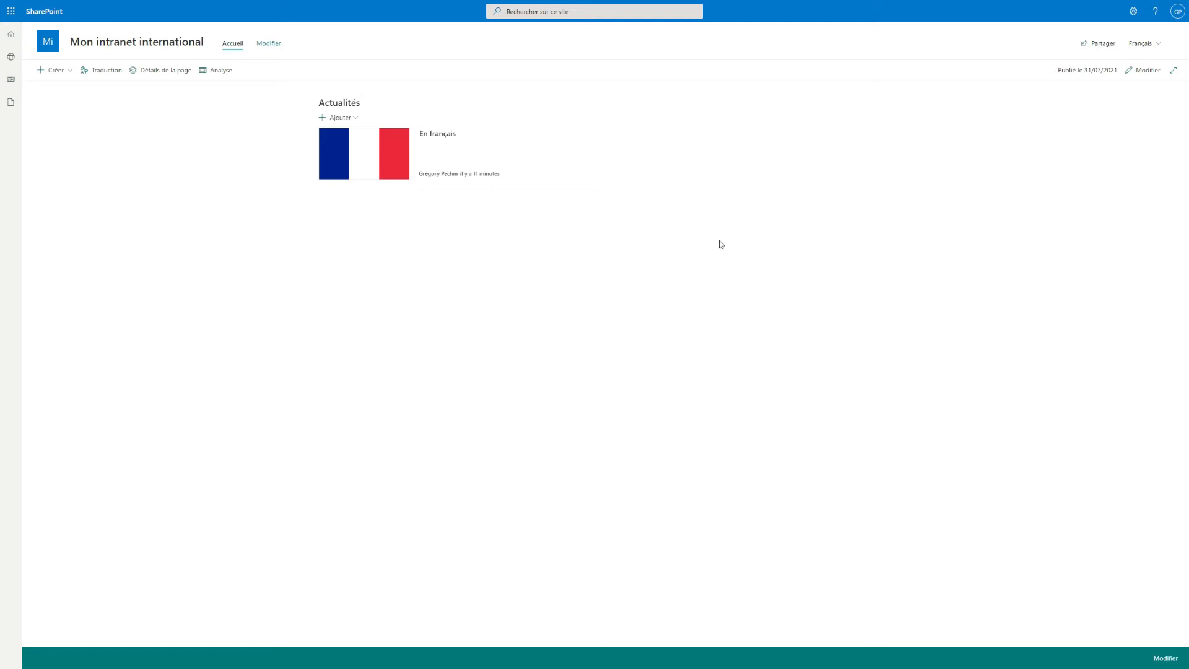
Step: Create the Anglais translation of the home page, open that draft and publish it
left_click(104, 73)
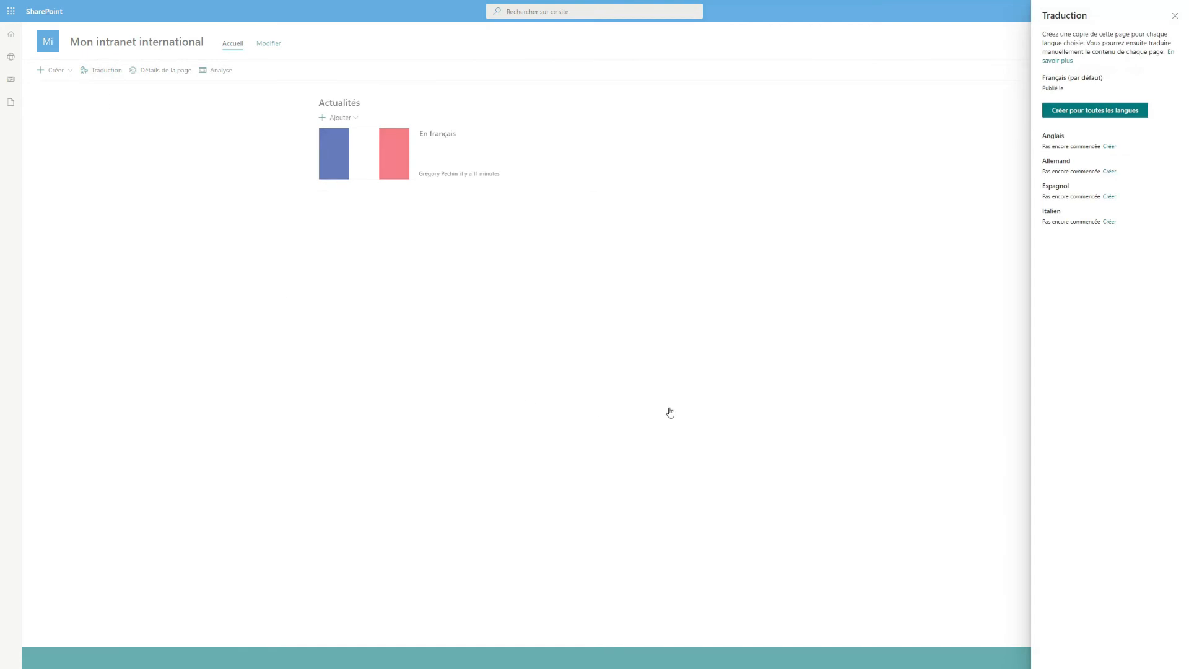
left_click(1109, 147)
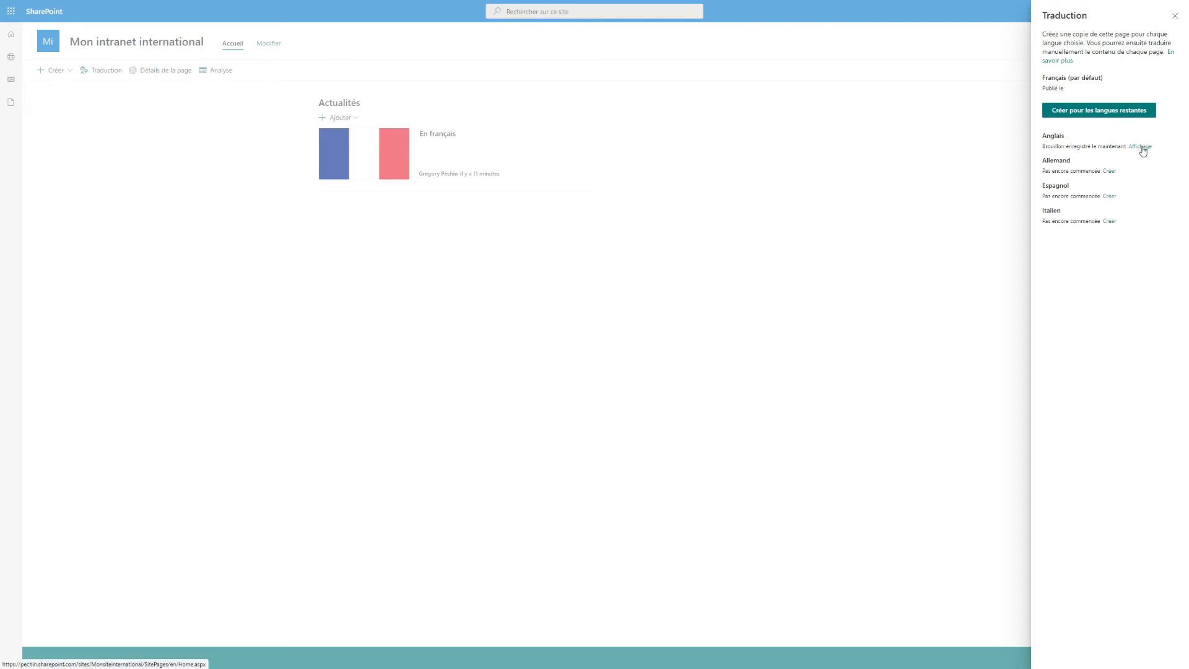
left_click(1140, 146)
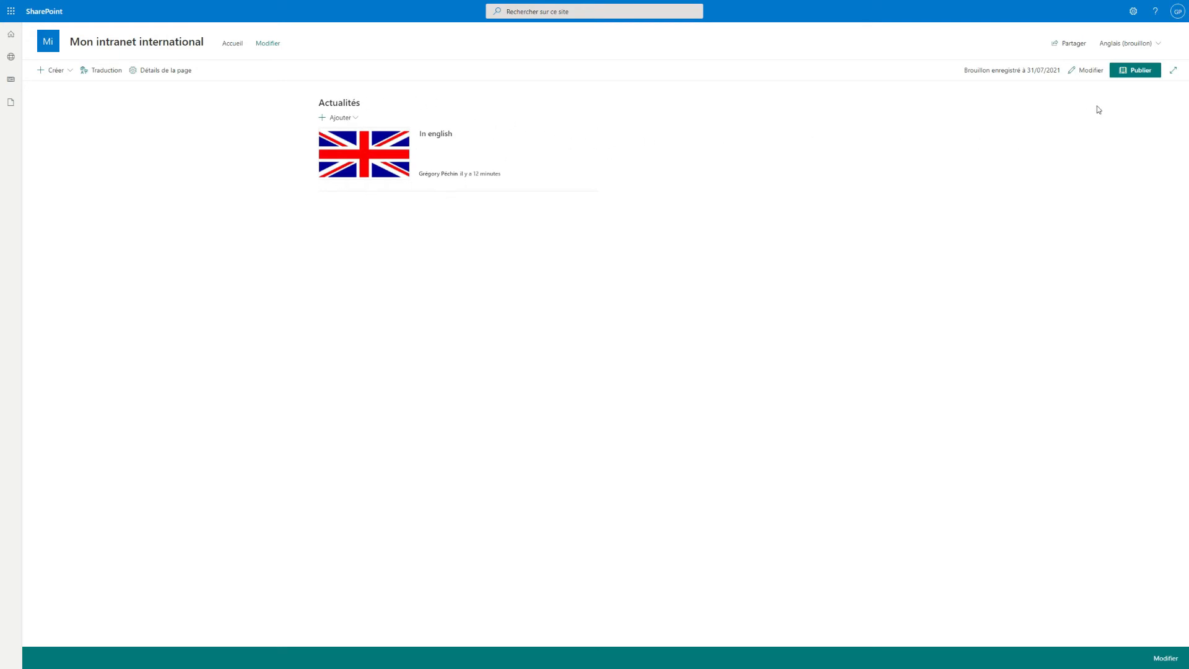
left_click(1129, 79)
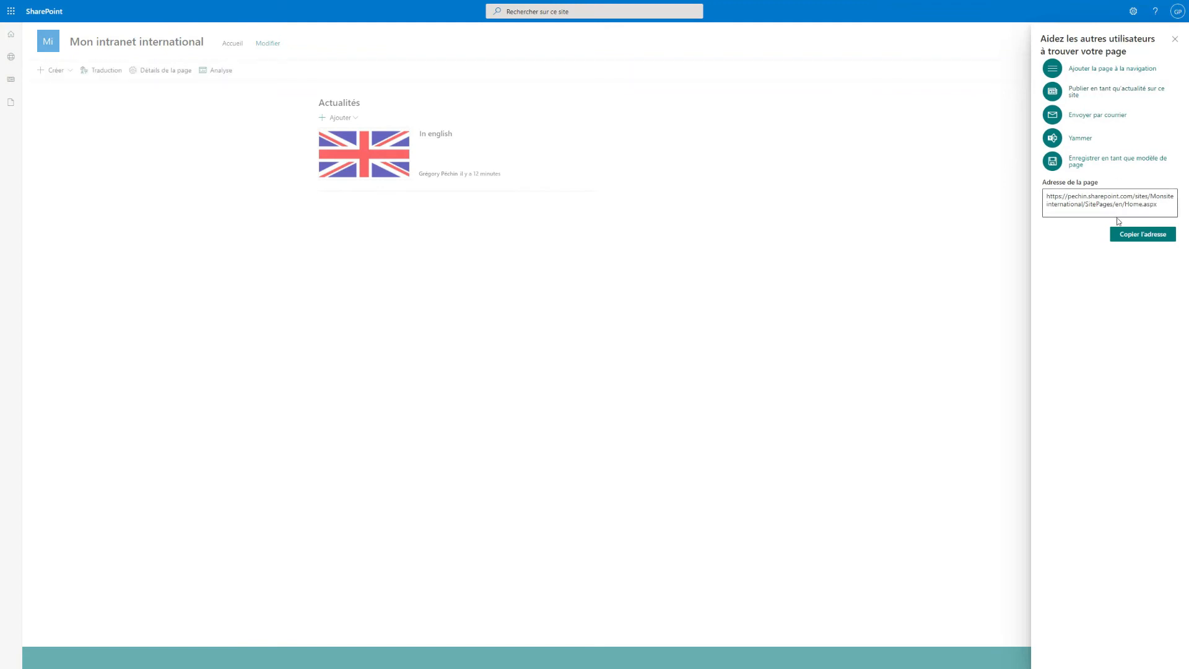
left_click(1175, 41)
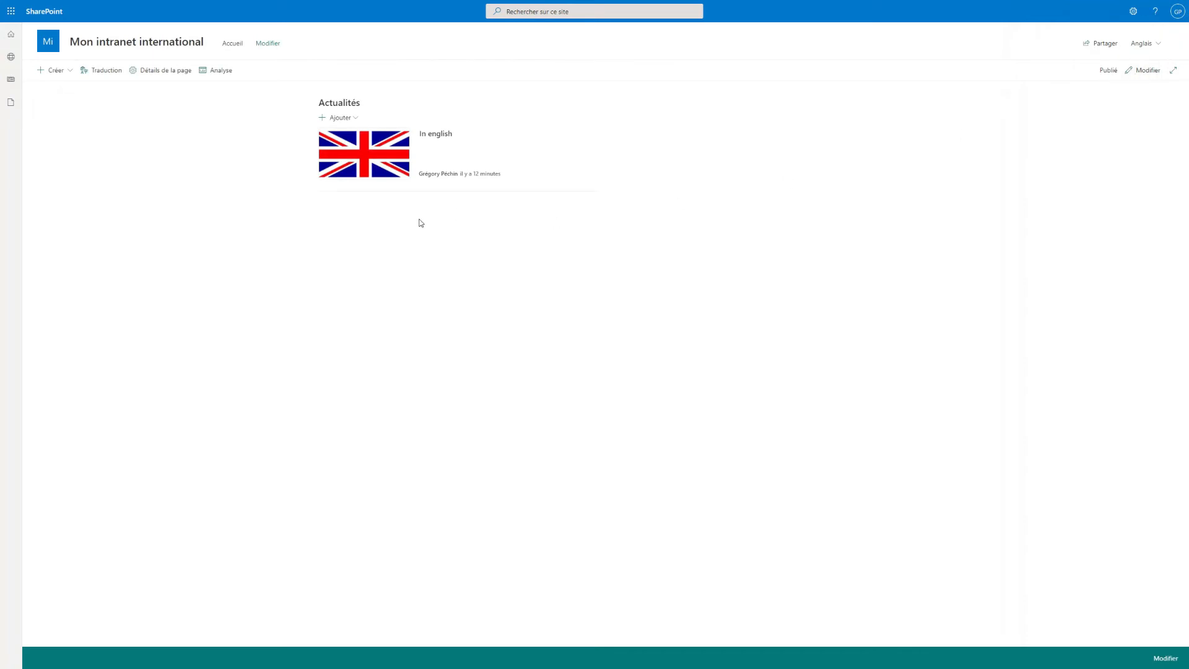
Step: From the French home page, create its Allemand translation, open that draft and publish it
left_click(113, 49)
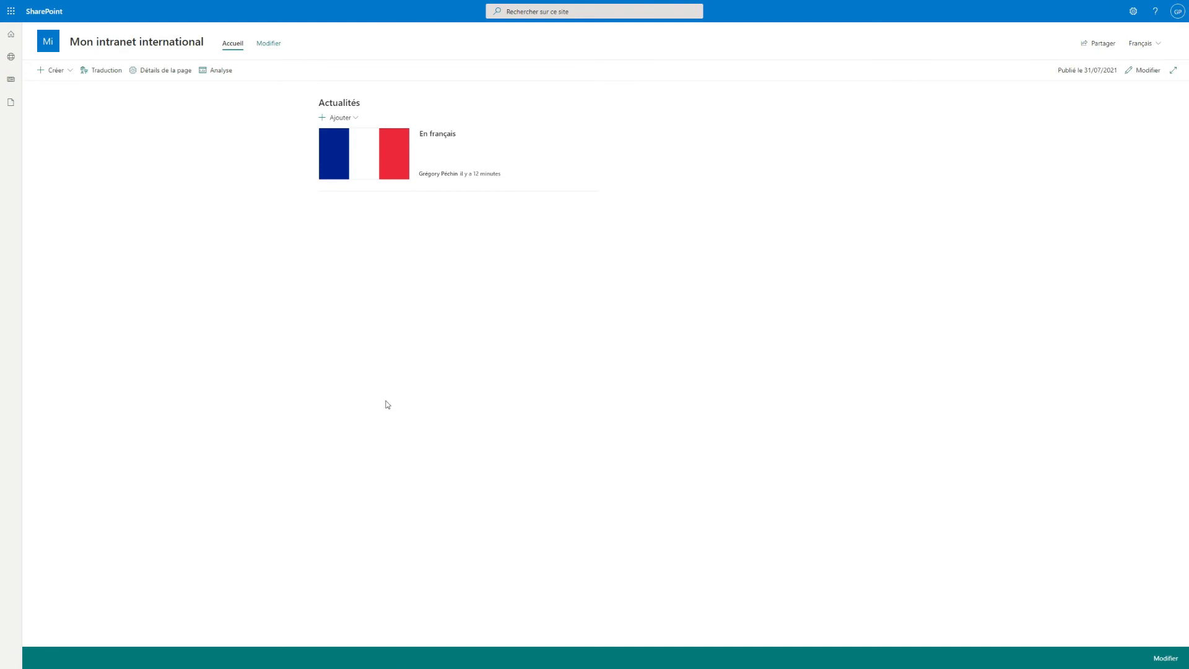
left_click(96, 74)
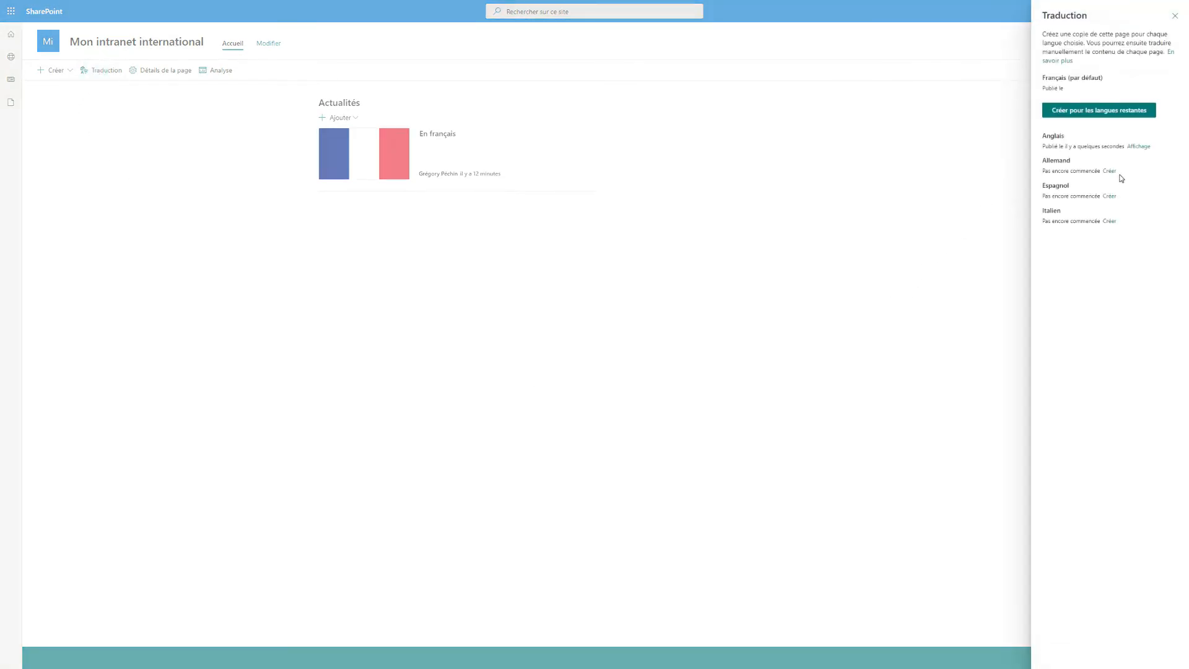
left_click(1111, 172)
left_click(1138, 170)
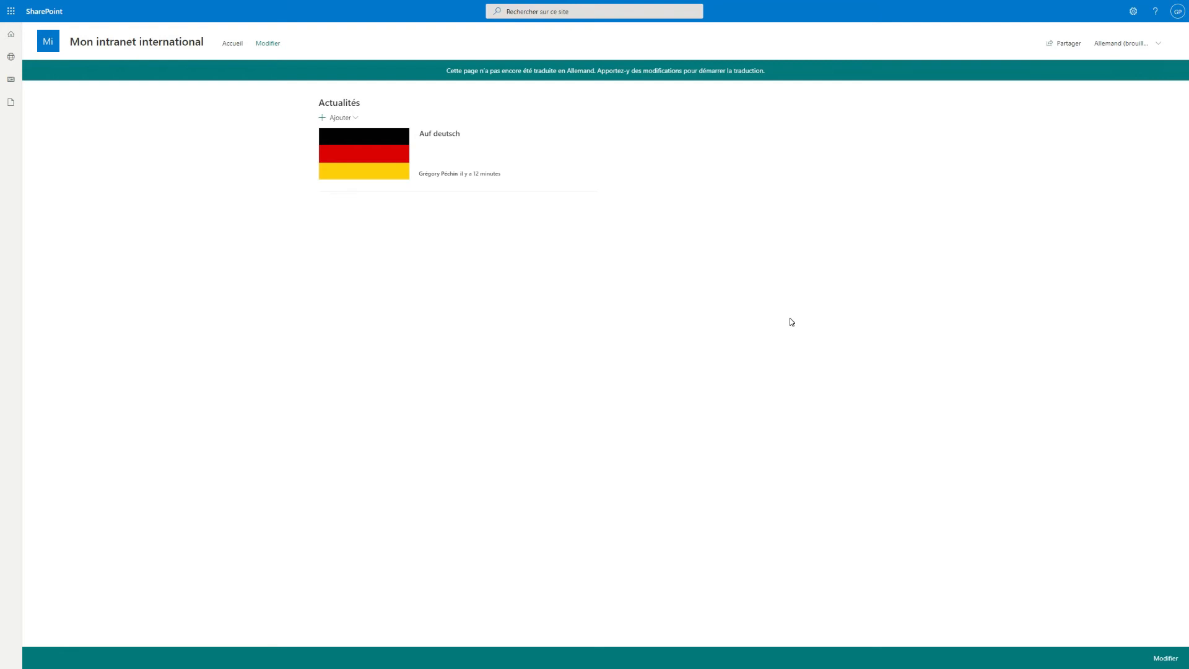
left_click(1135, 71)
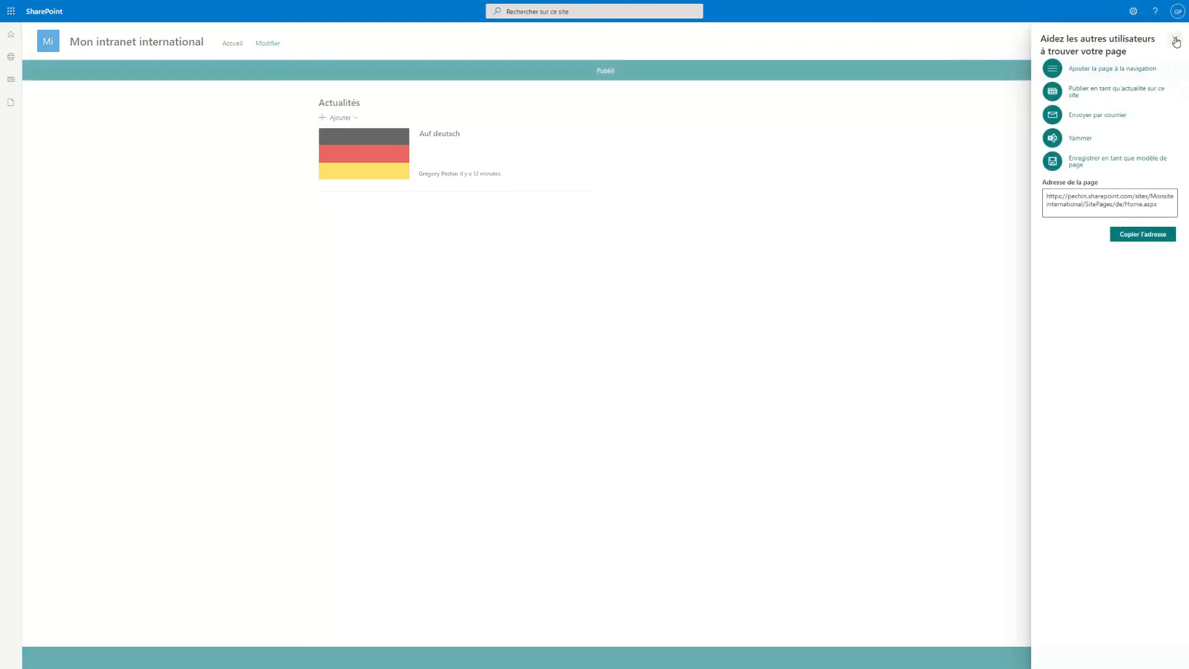
left_click(1175, 40)
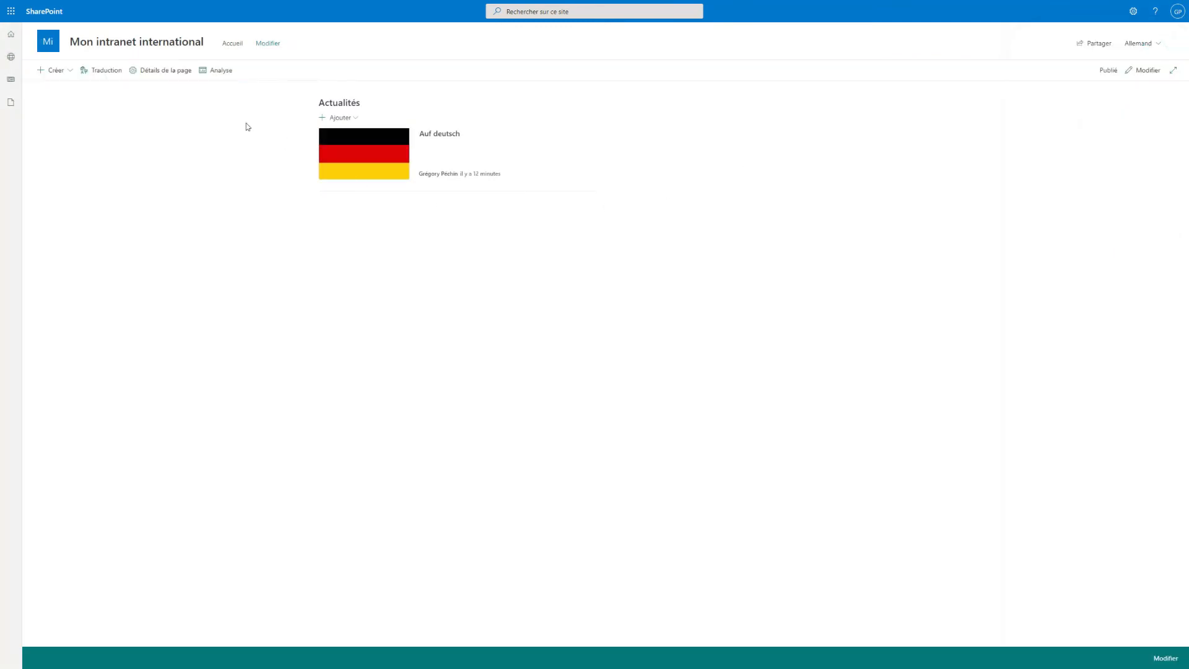
Step: View the site's home page in French, Allemand and Anglais, and switch the display back to Français
left_click(160, 46)
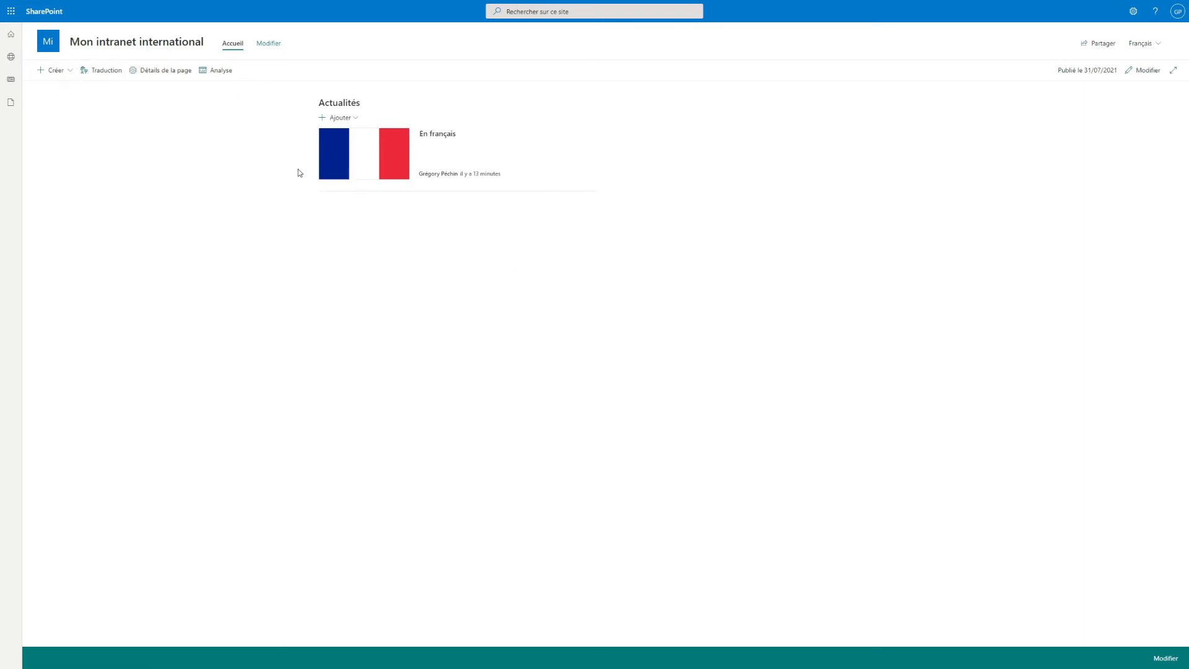
left_click(1144, 47)
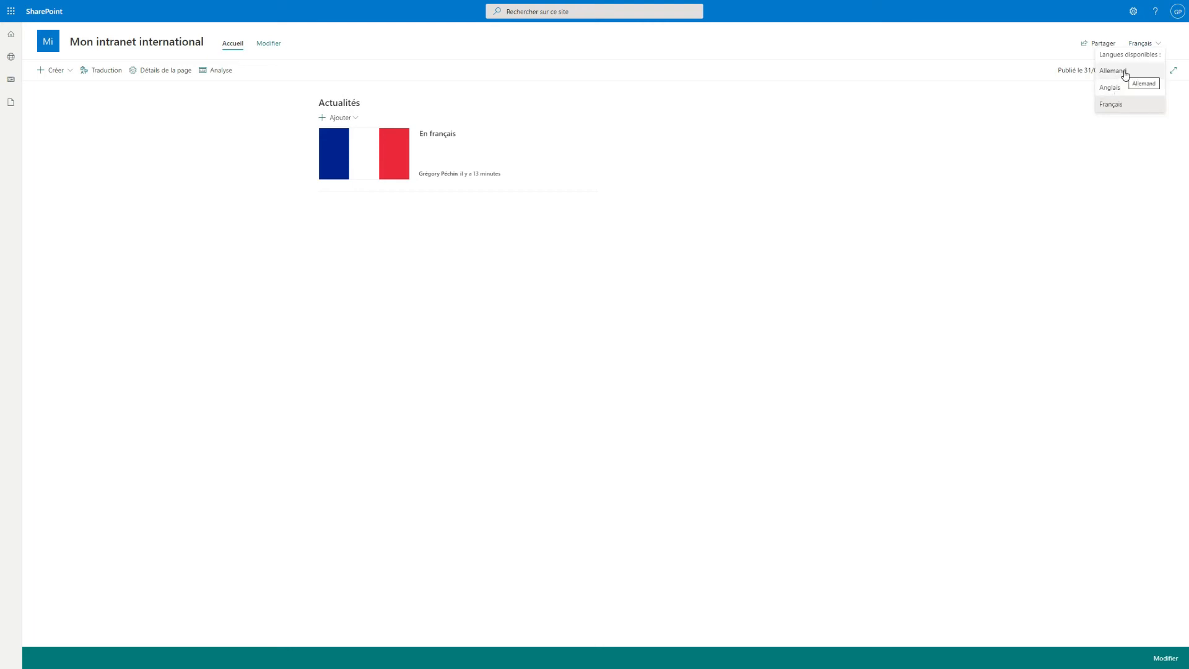
left_click(1124, 71)
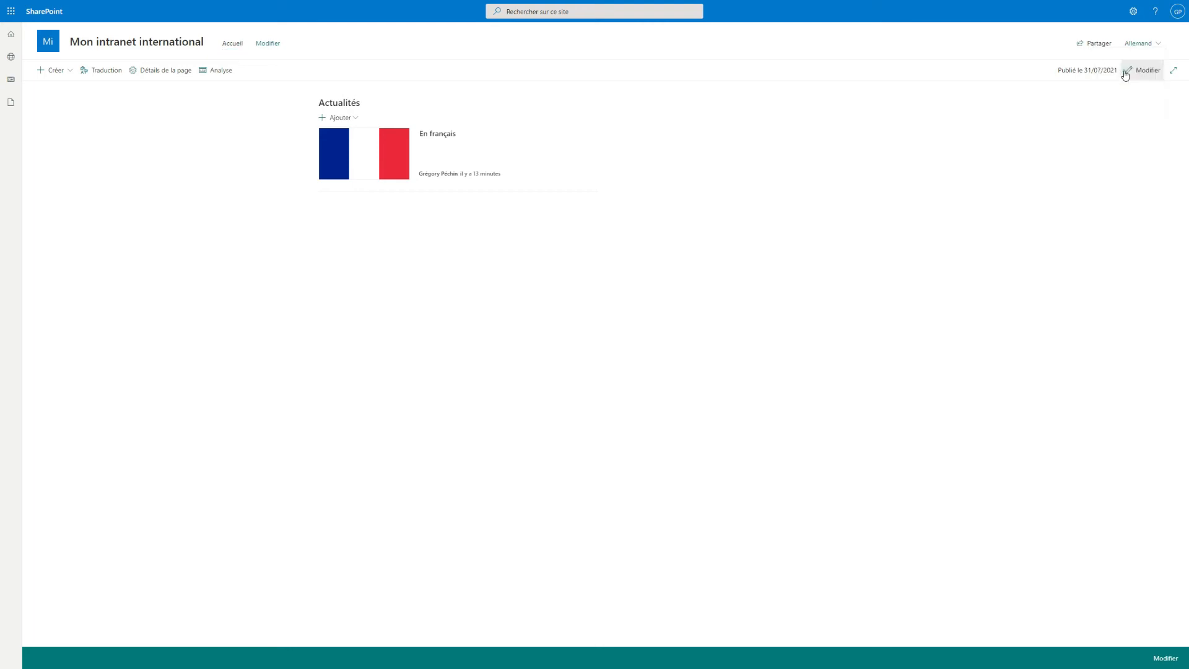
left_click(1143, 45)
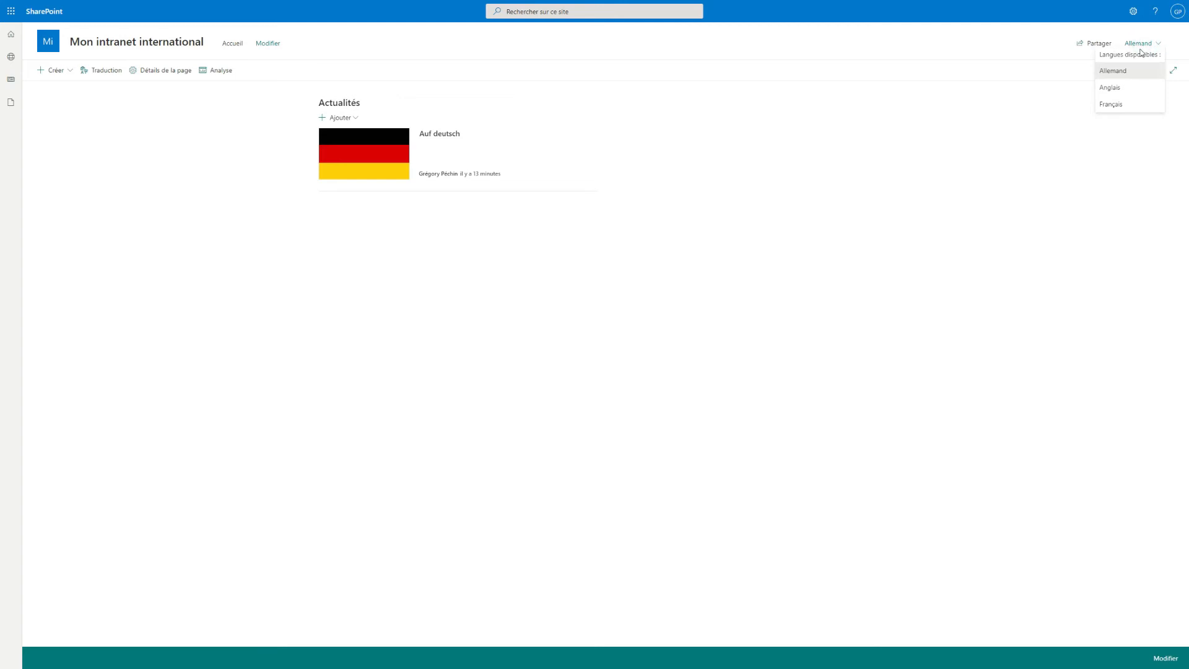
left_click(1120, 106)
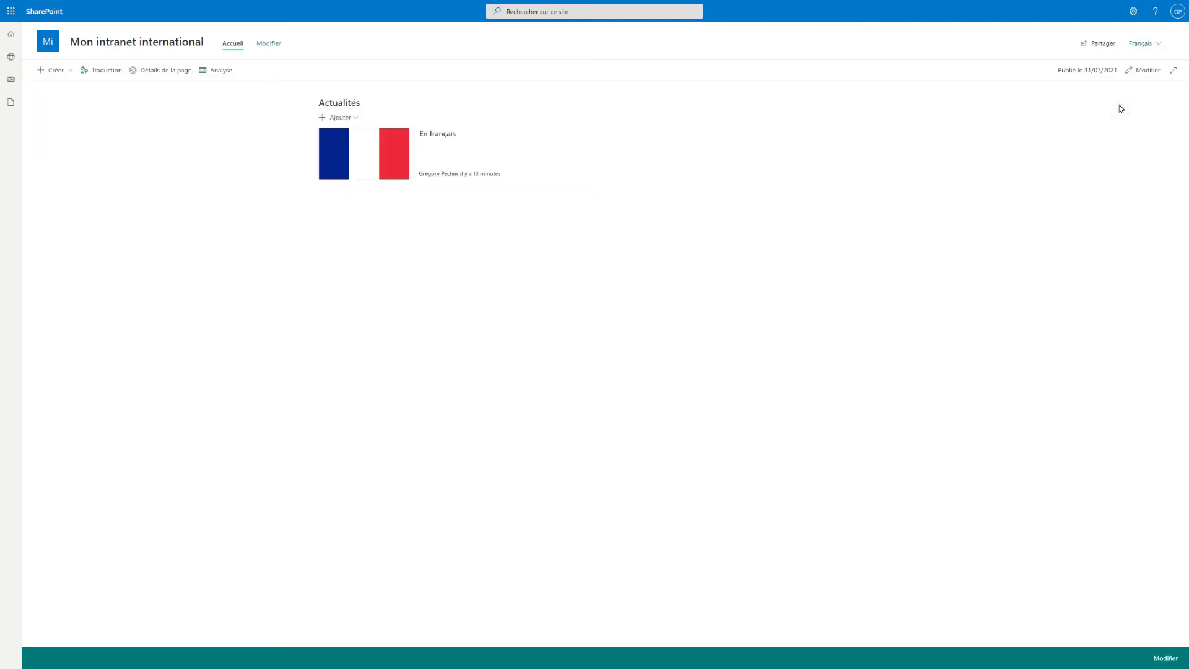
left_click(1156, 47)
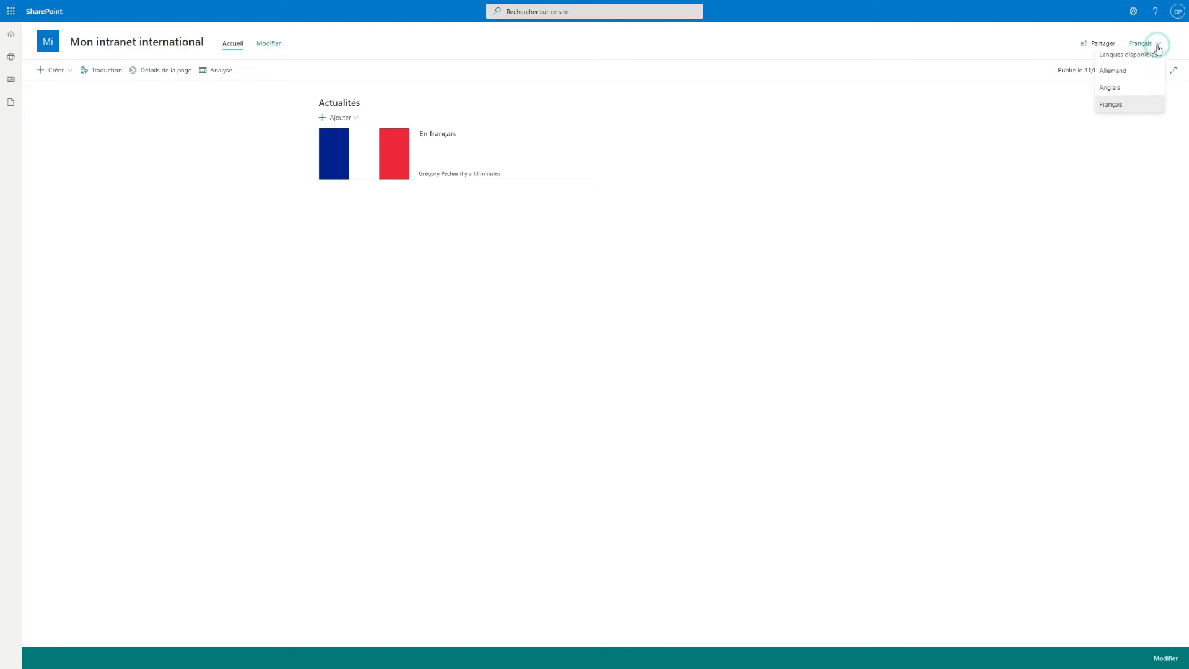
left_click(1114, 88)
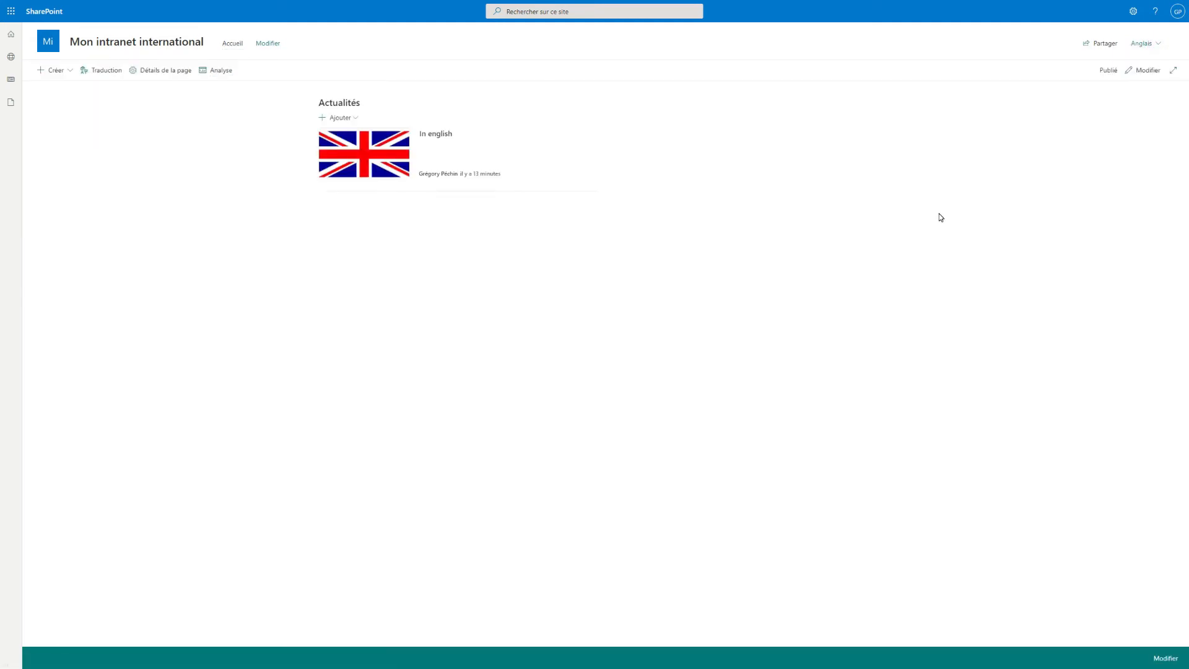
left_click(1158, 46)
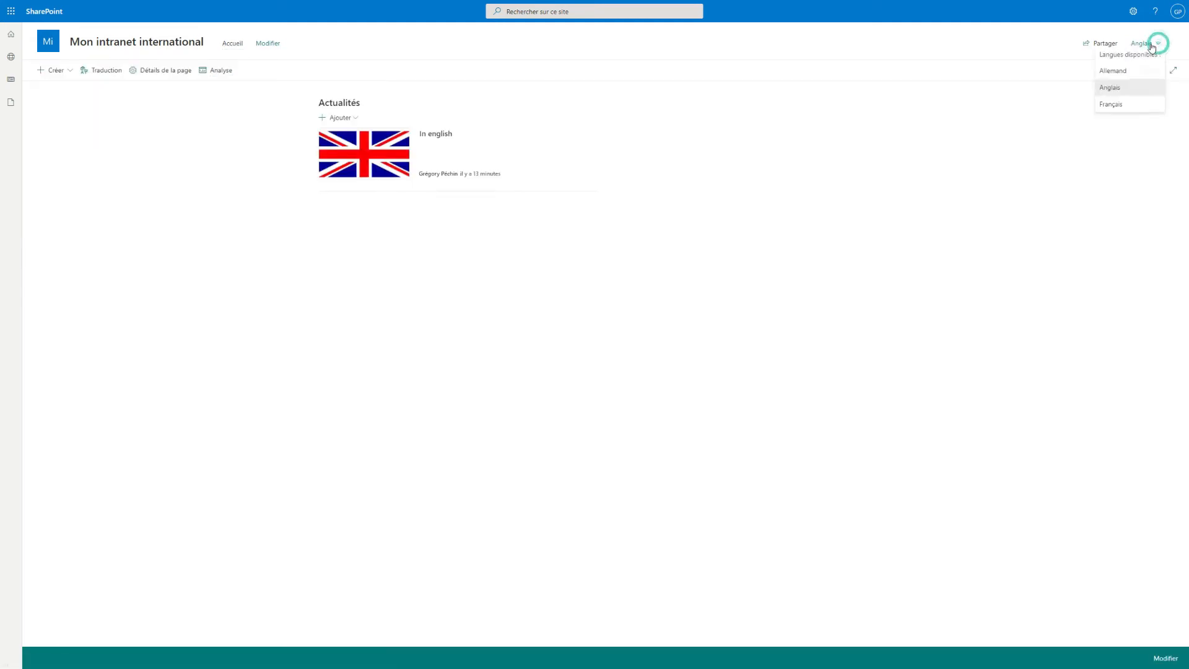
left_click(1118, 107)
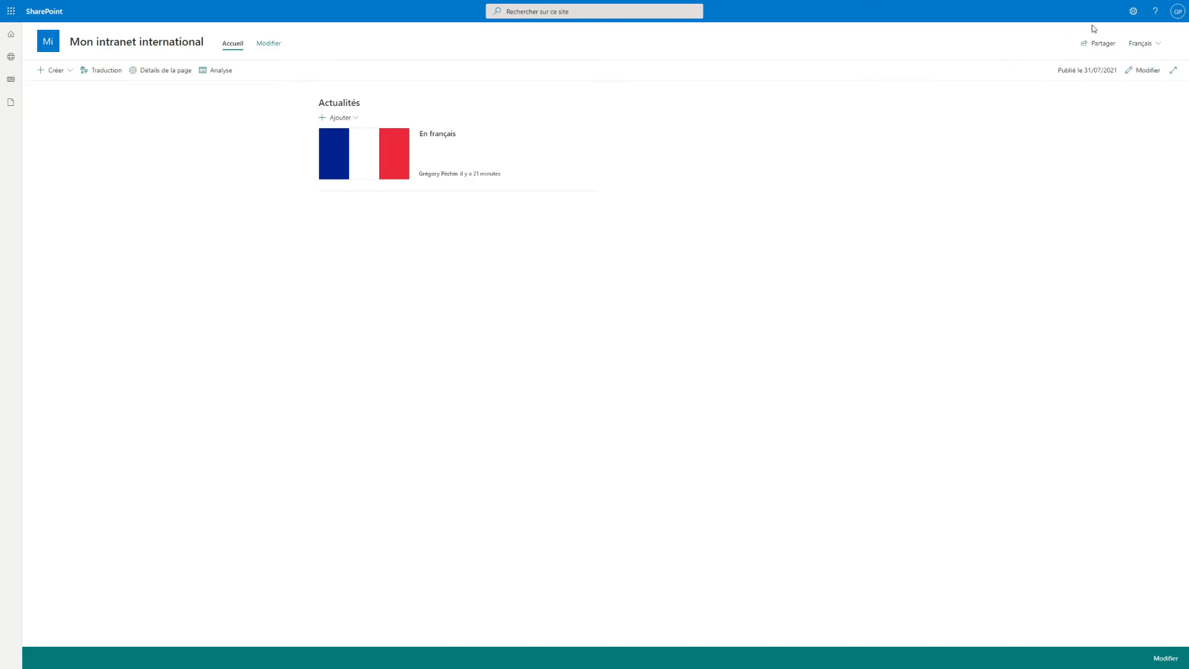
Step: Review the translations of the site name in the site information, accept them and save the site information
left_click(1133, 13)
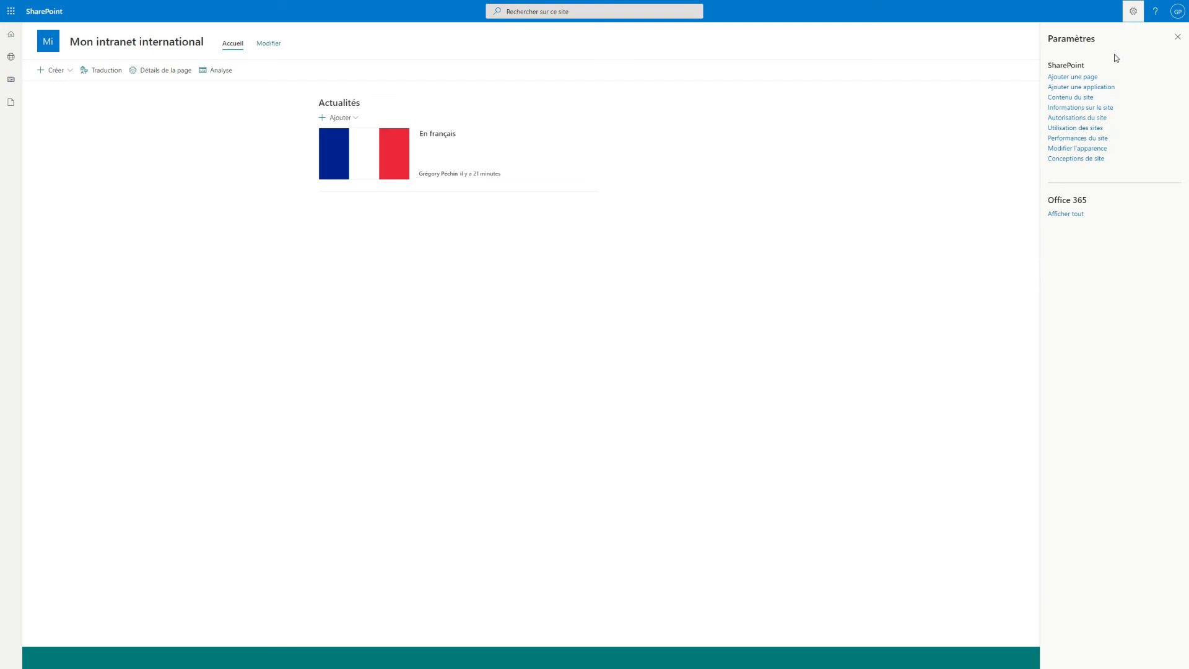
left_click(1063, 109)
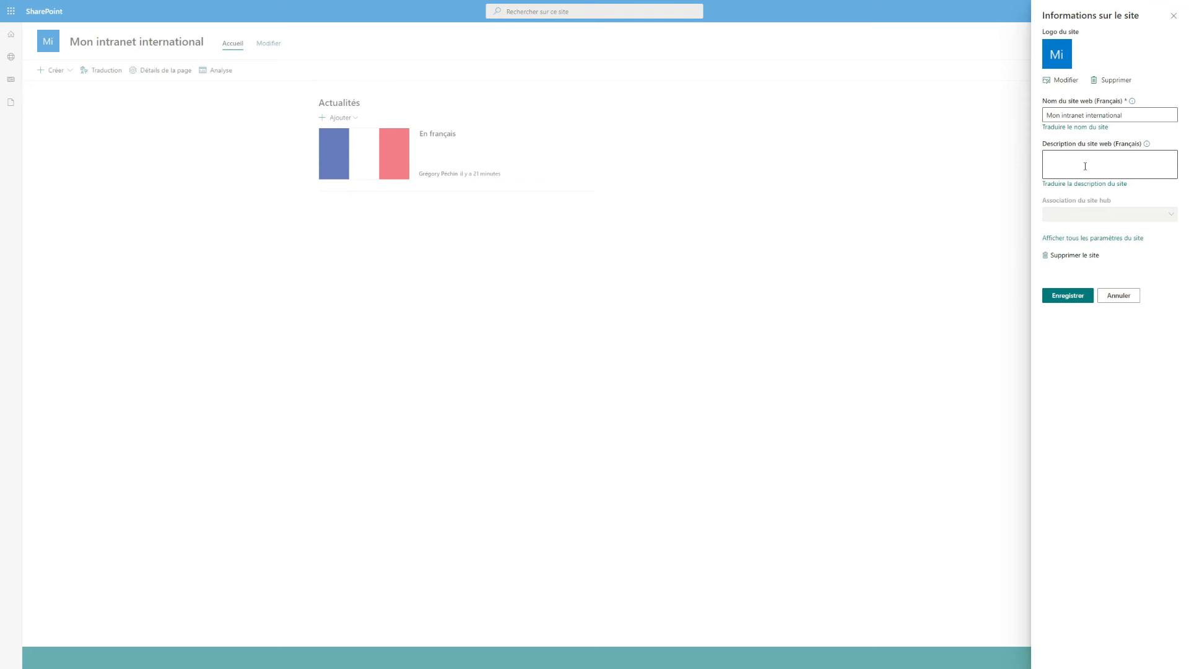
left_click(1065, 127)
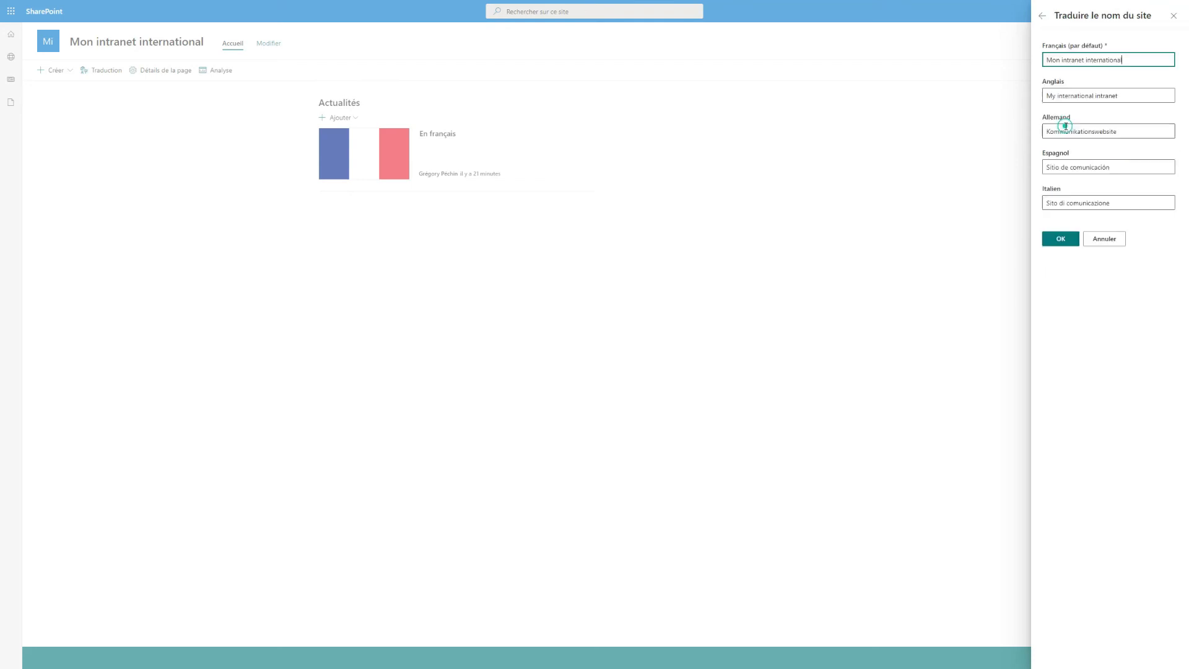
left_click(1069, 245)
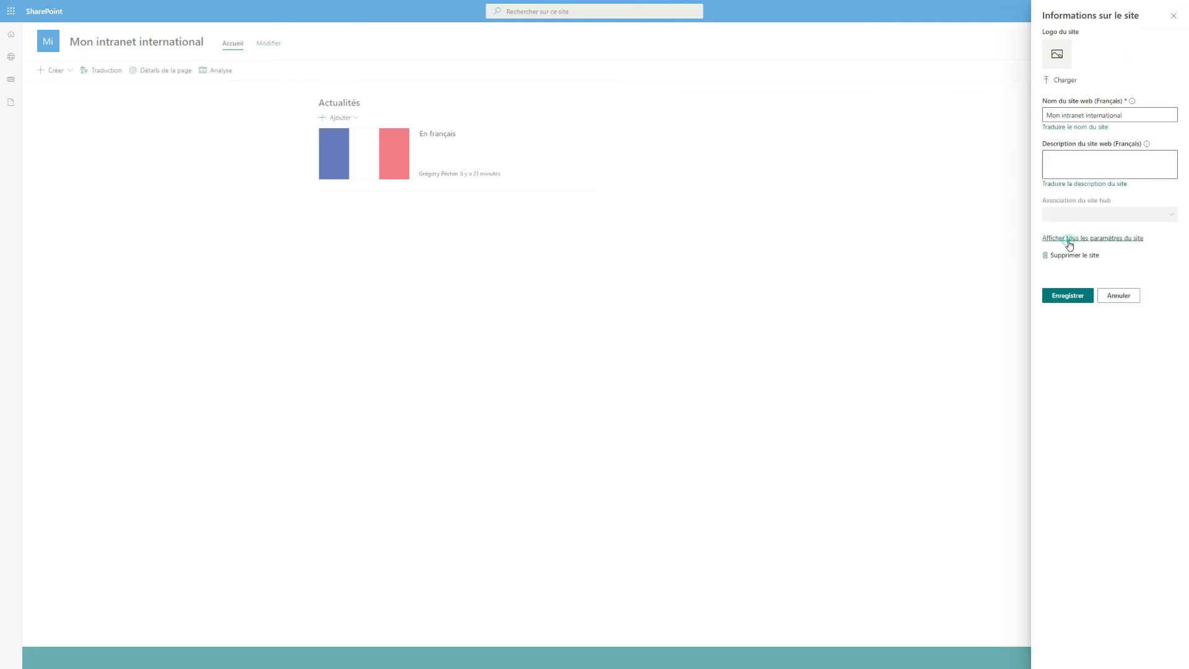
left_click(1078, 298)
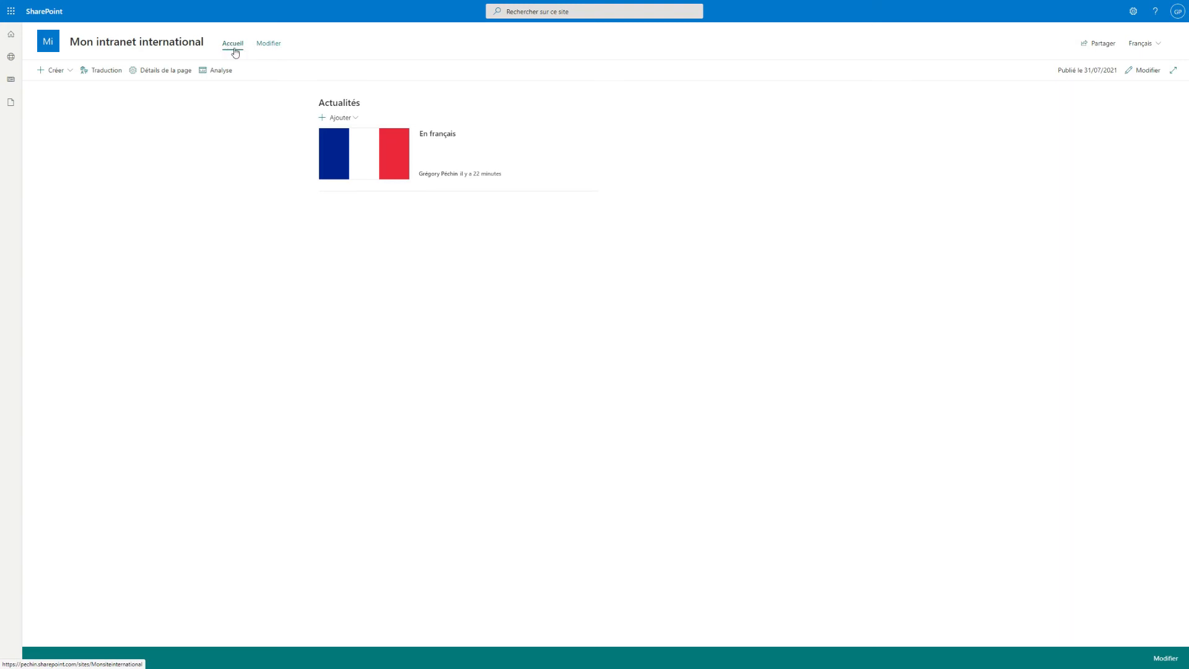
Step: Open the site navigation for editing and view the translations of the Accueil link, leaving without changes
left_click(270, 46)
left_click(120, 74)
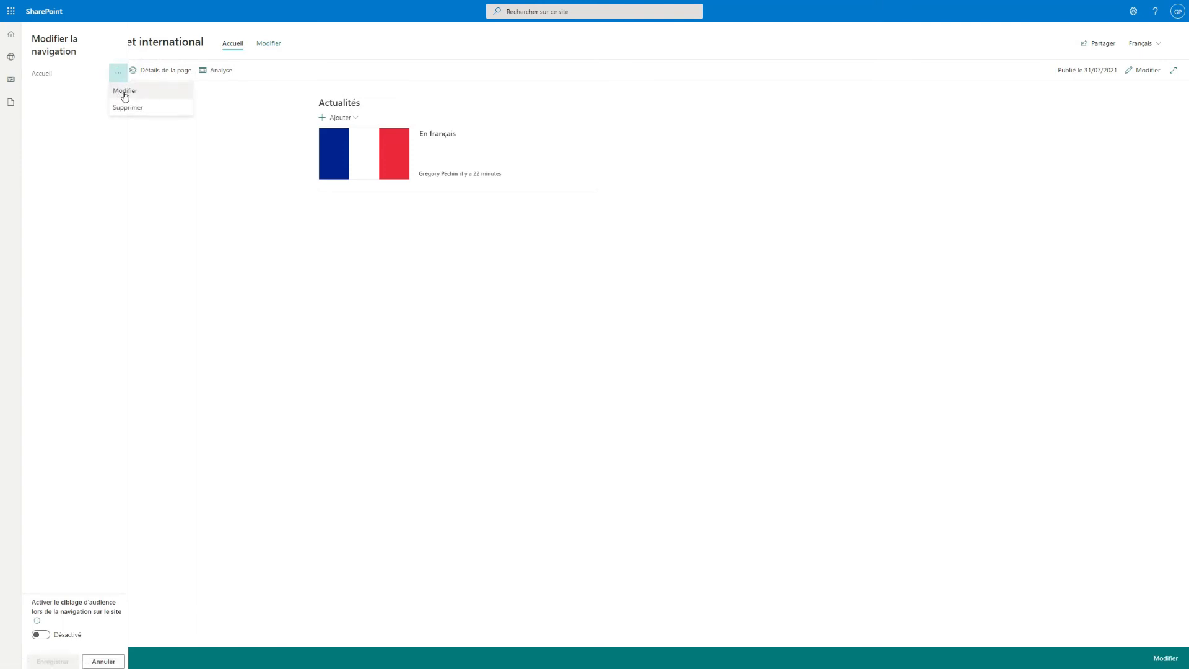
left_click(125, 93)
left_click(162, 118)
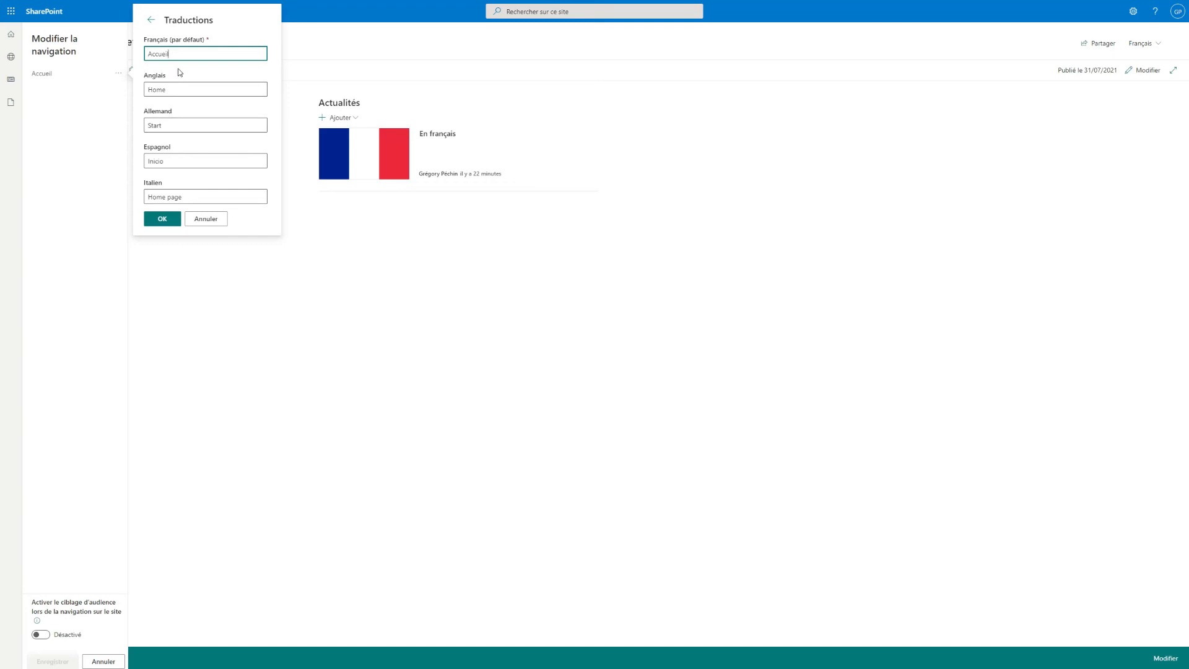
left_click(206, 220)
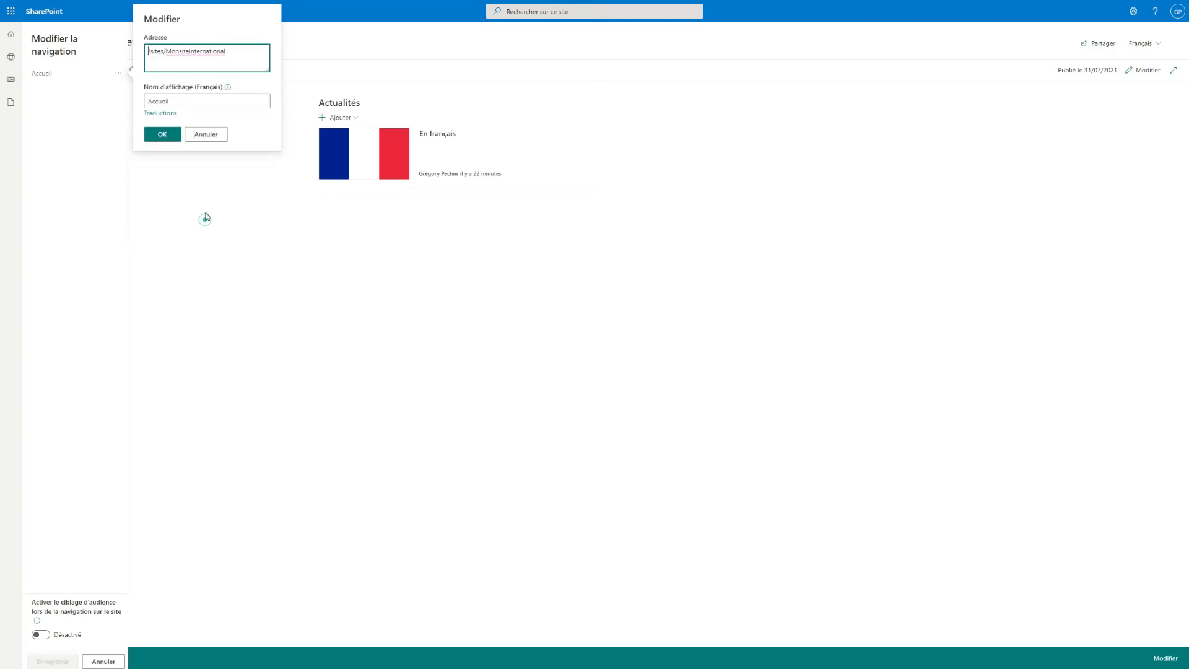
left_click(203, 133)
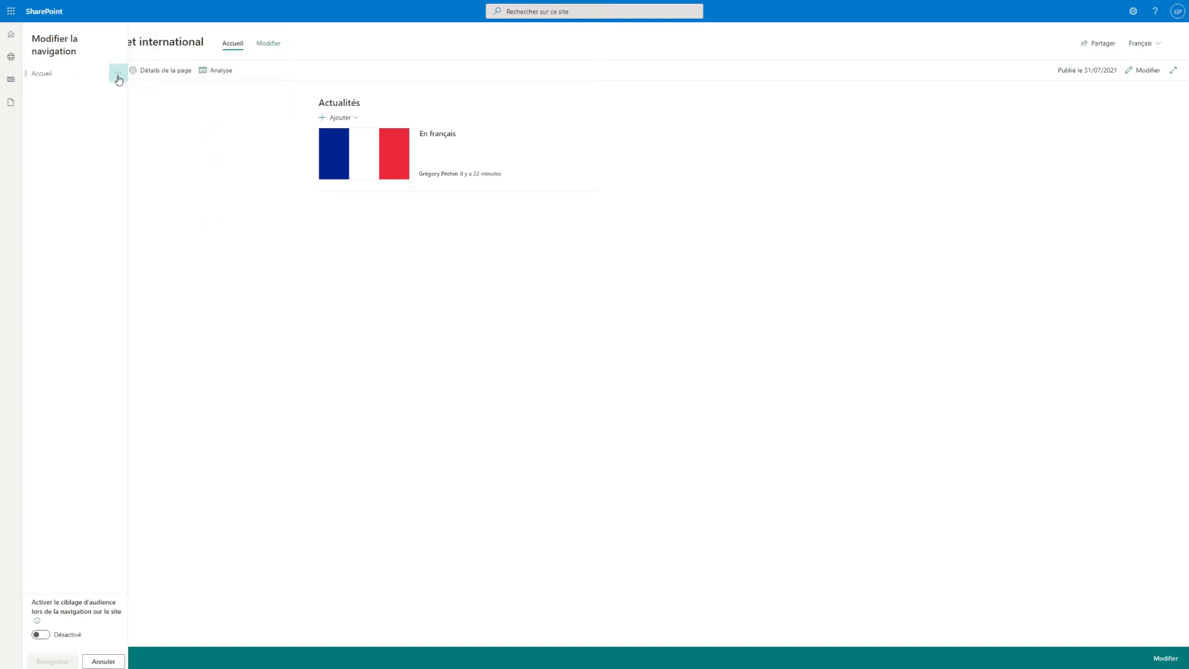
Step: Add a navigation entry of type Étiquette below Accueil with the French display name Actualités
left_click(75, 83)
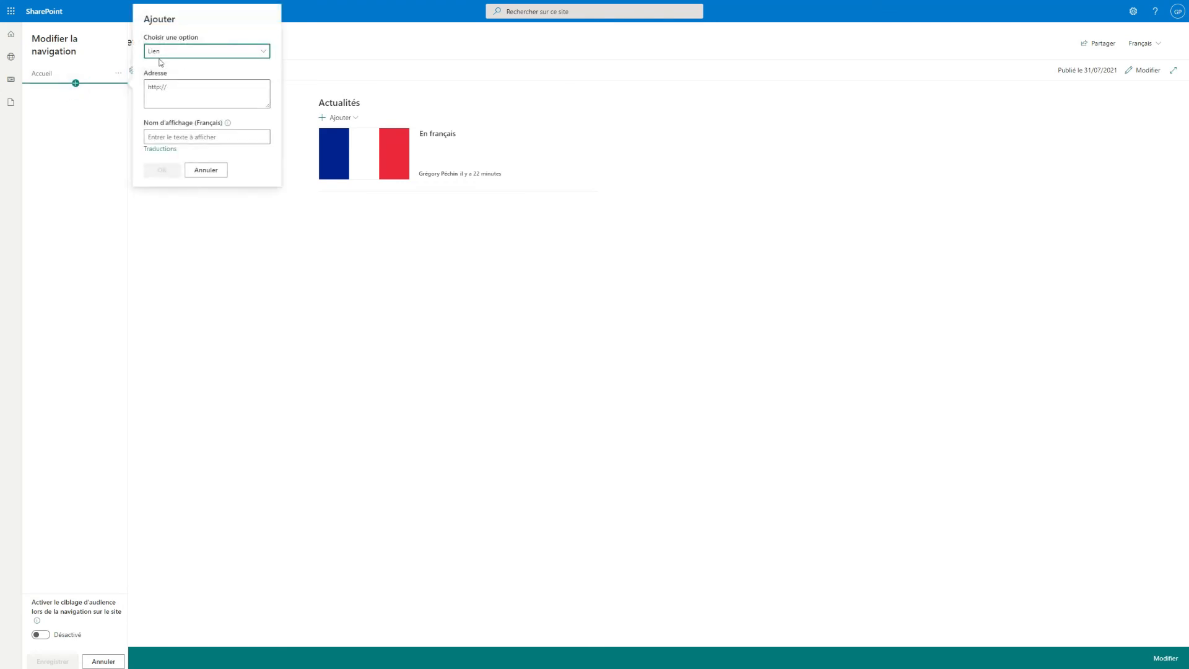
left_click(168, 135)
type("N")
key("BackSpace")
type("Actualités")
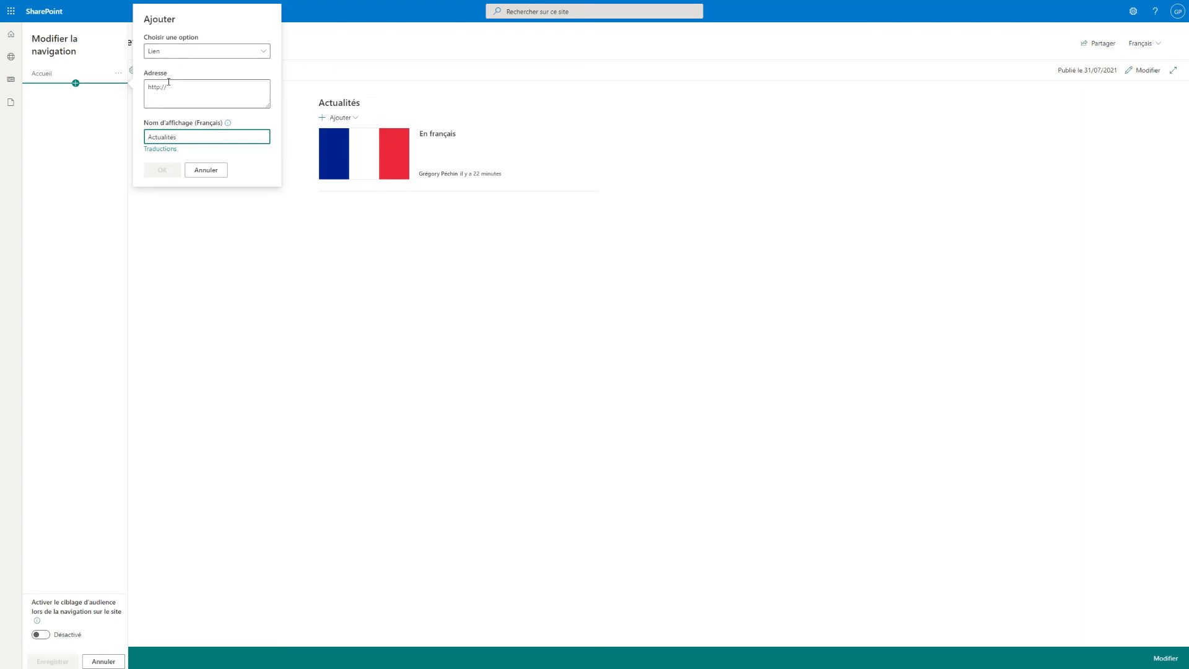
left_click(177, 52)
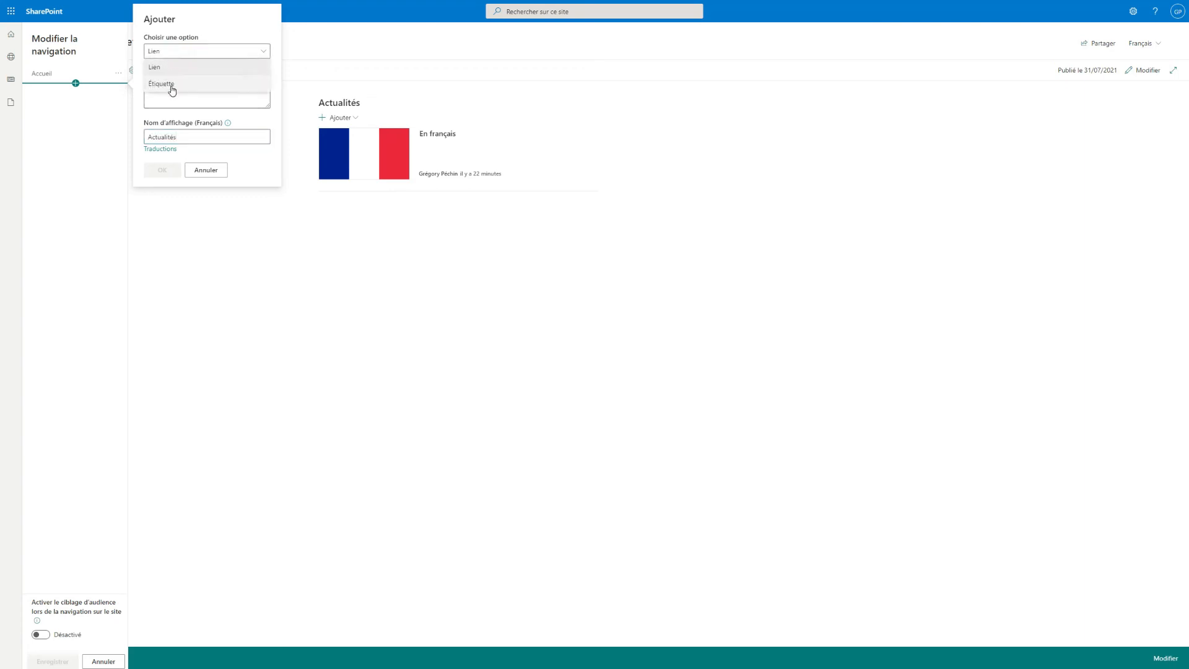
left_click(172, 86)
left_click(165, 171)
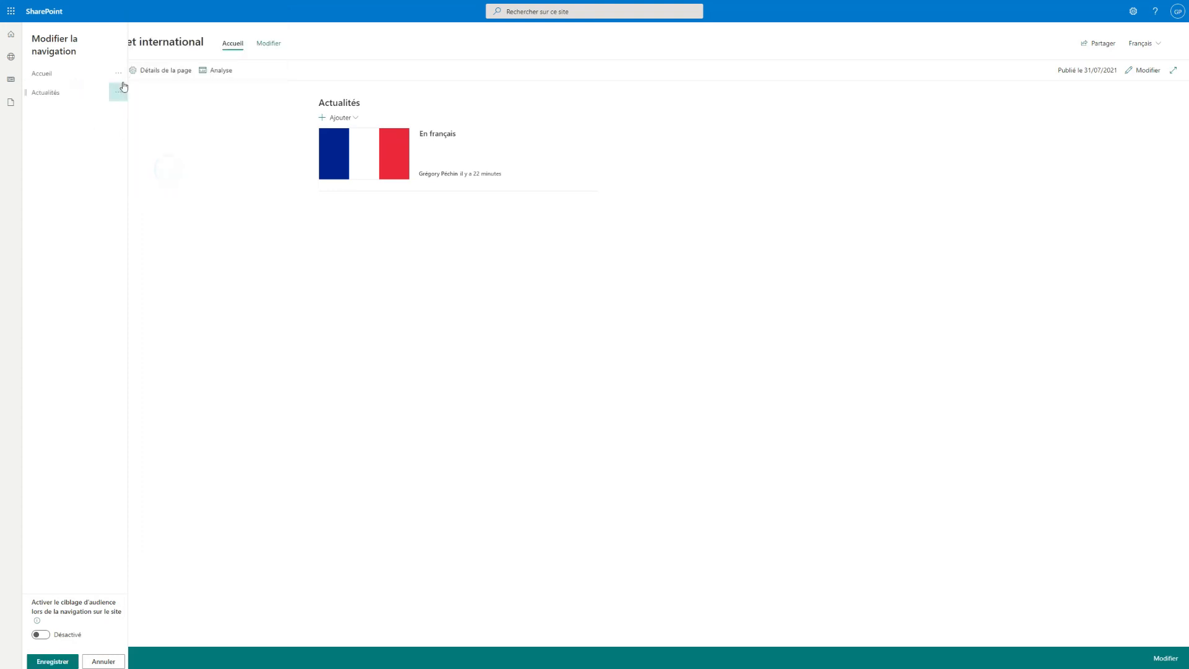
Step: Set the Anglais translation of the Actualités navigation label to News and confirm the label's changes
left_click(119, 99)
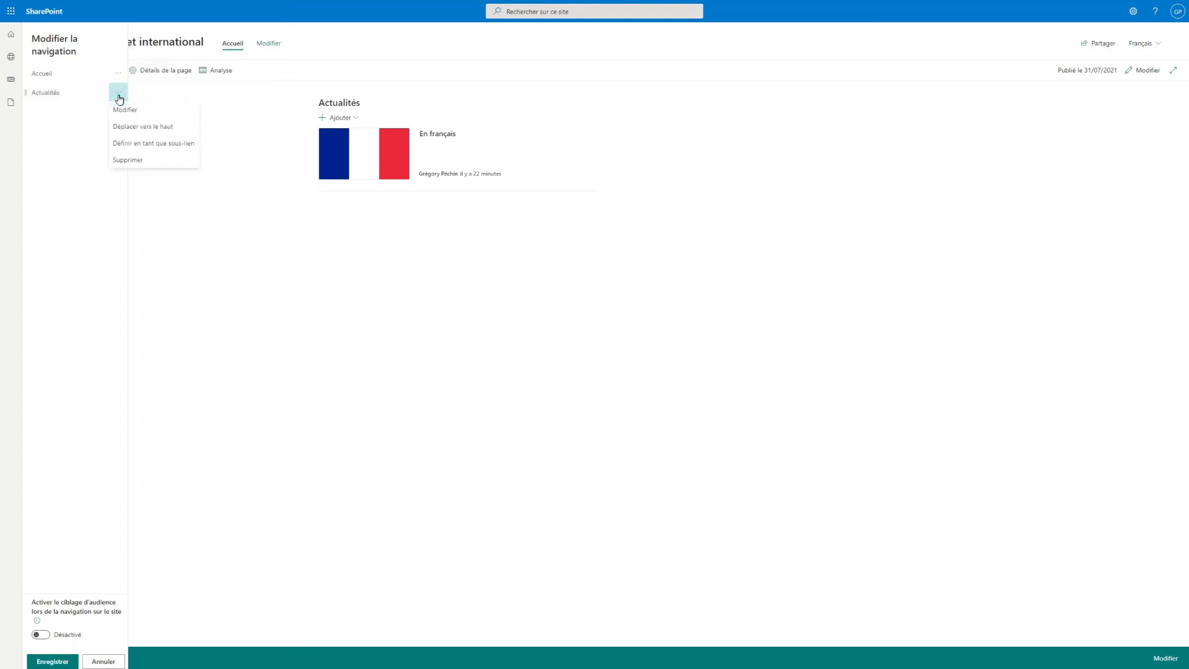
left_click(123, 111)
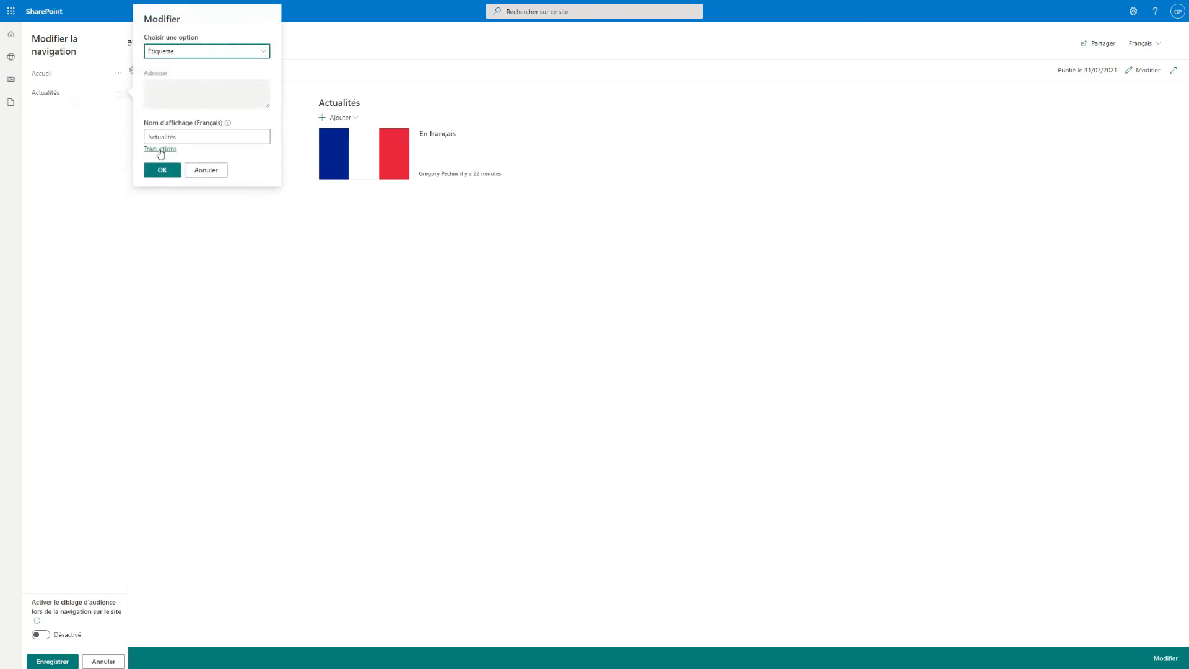
left_click(160, 150)
left_click(165, 90)
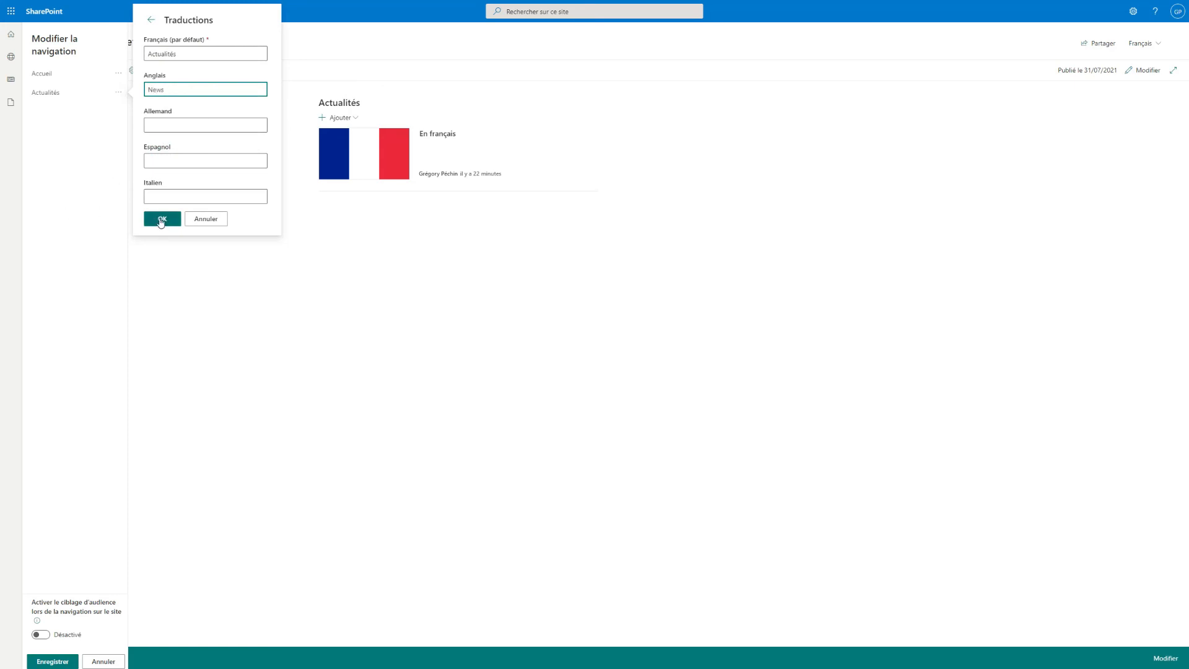
left_click(160, 220)
left_click(163, 171)
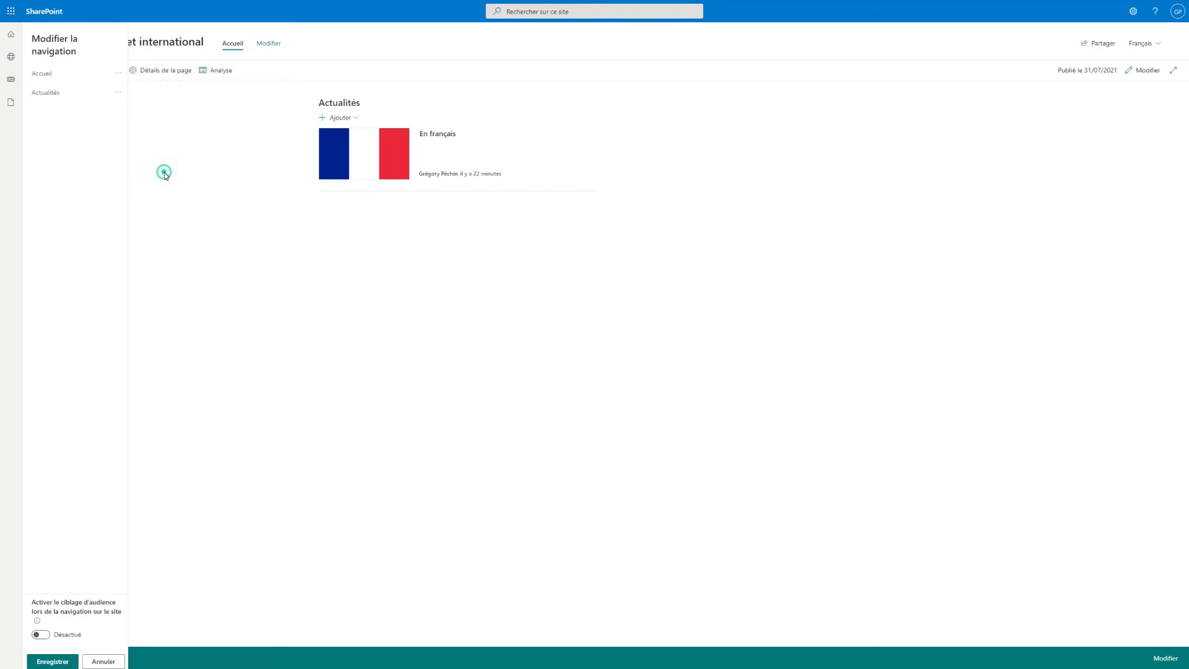
Step: Check the translations of the Actualités label again and save the site navigation
left_click(120, 93)
left_click(123, 110)
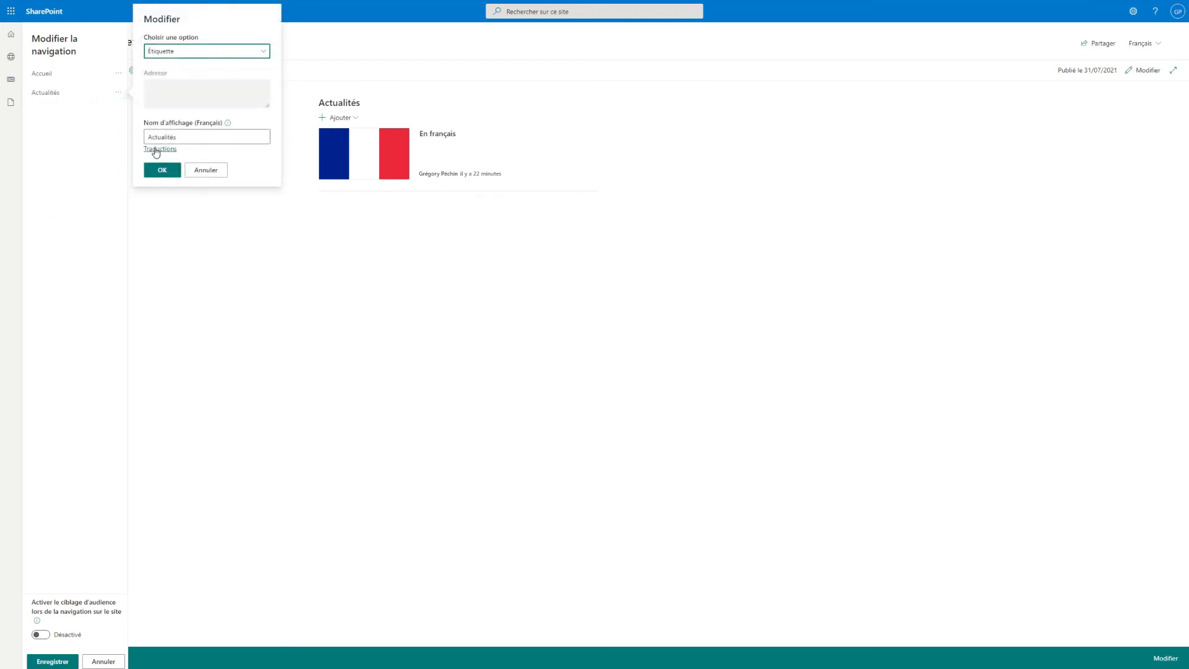
left_click(155, 150)
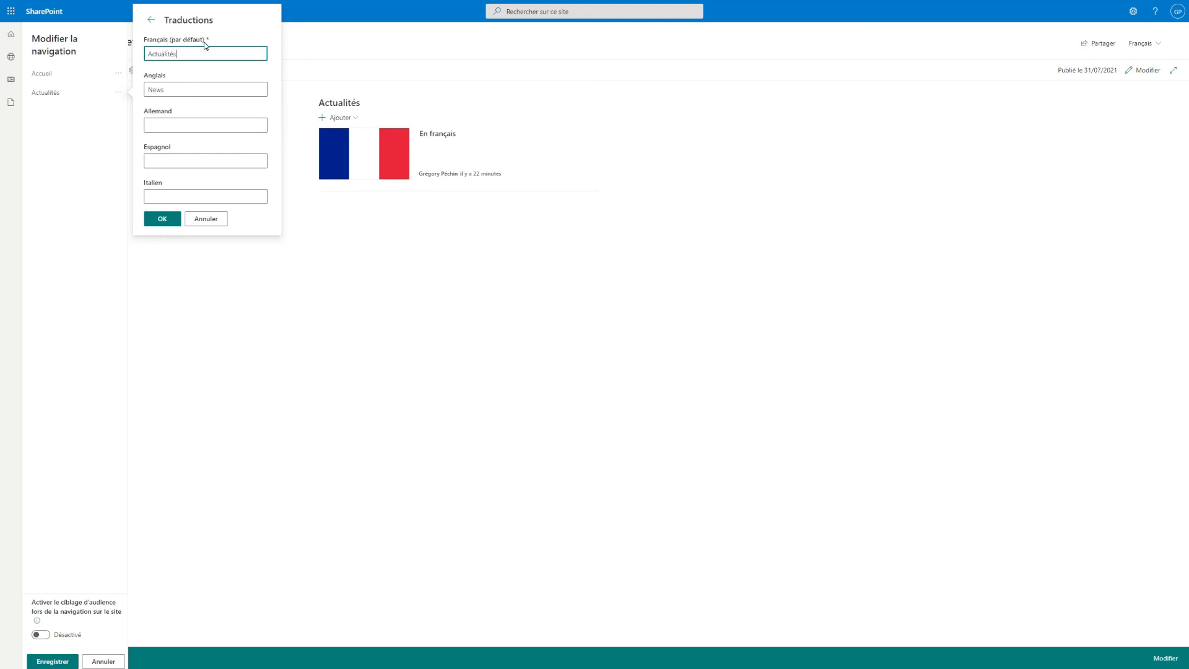
left_click(163, 220)
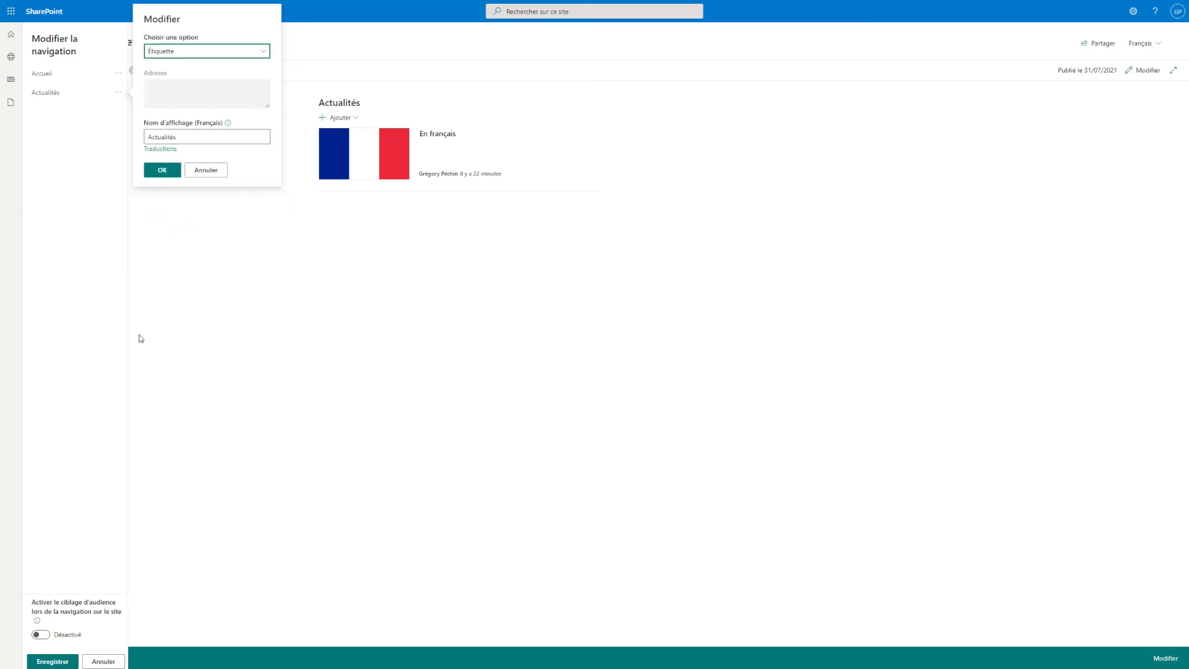
left_click(166, 169)
left_click(44, 661)
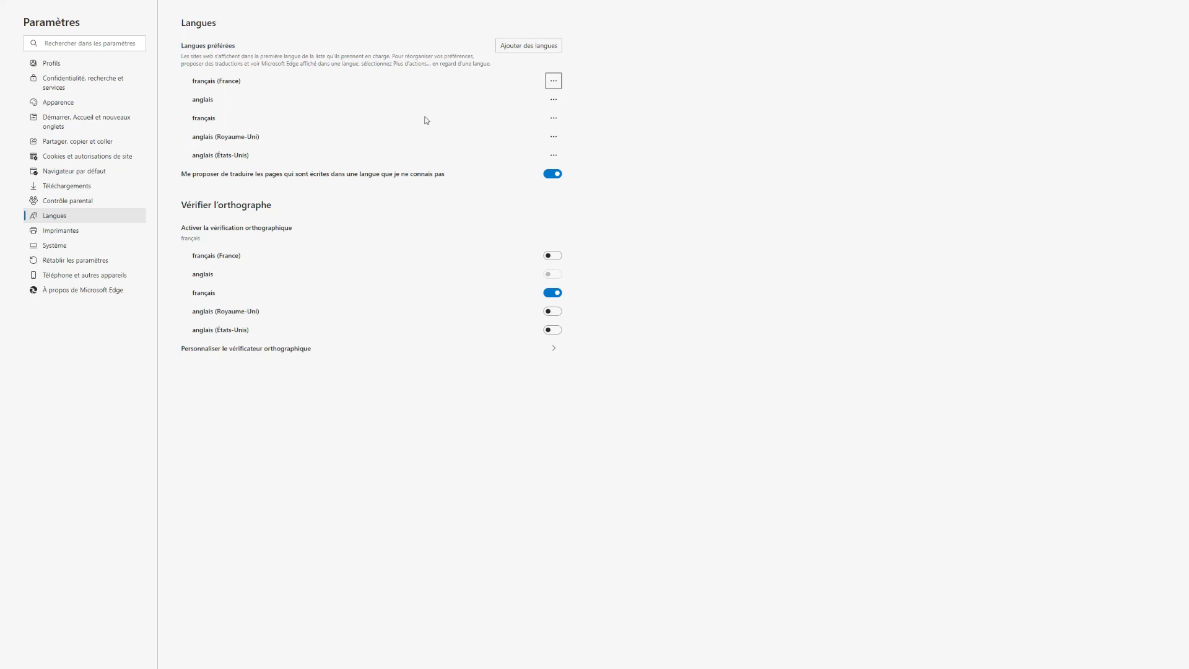
Step: In Microsoft Edge's language settings, move anglais to the top of the preferred languages list
left_click(551, 101)
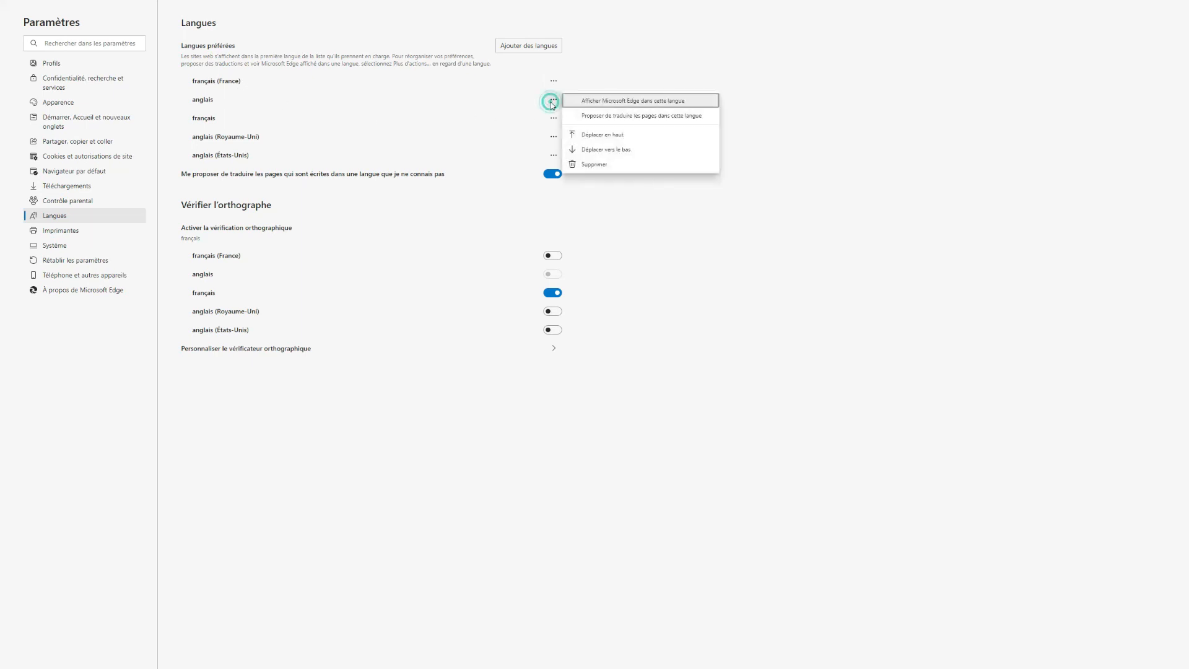
left_click(625, 135)
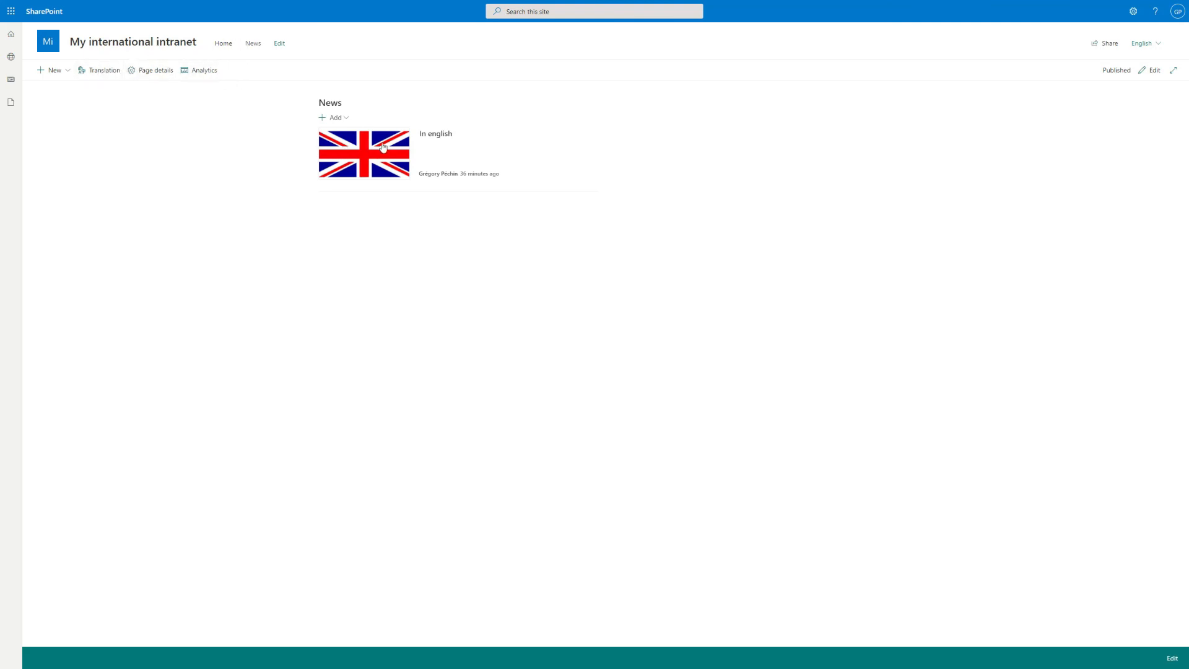
Step: Open the "In english" news post from the English home page and view its French and German versions
left_click(434, 138)
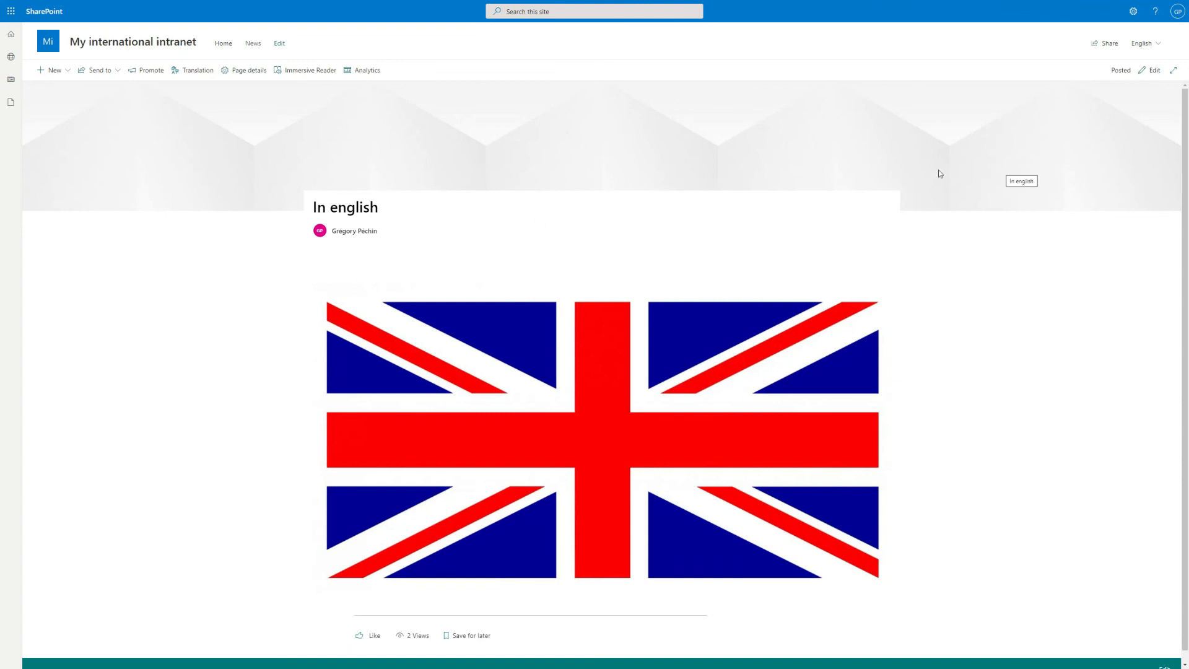
left_click(1142, 43)
left_click(1113, 90)
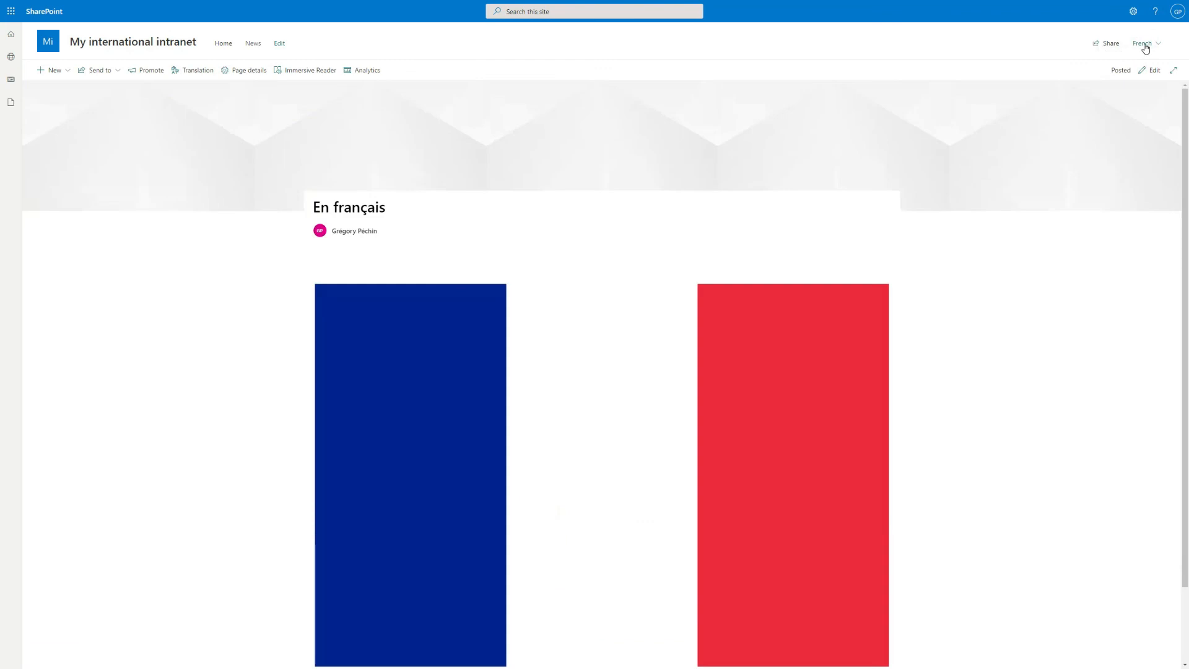
left_click(1145, 45)
left_click(1125, 106)
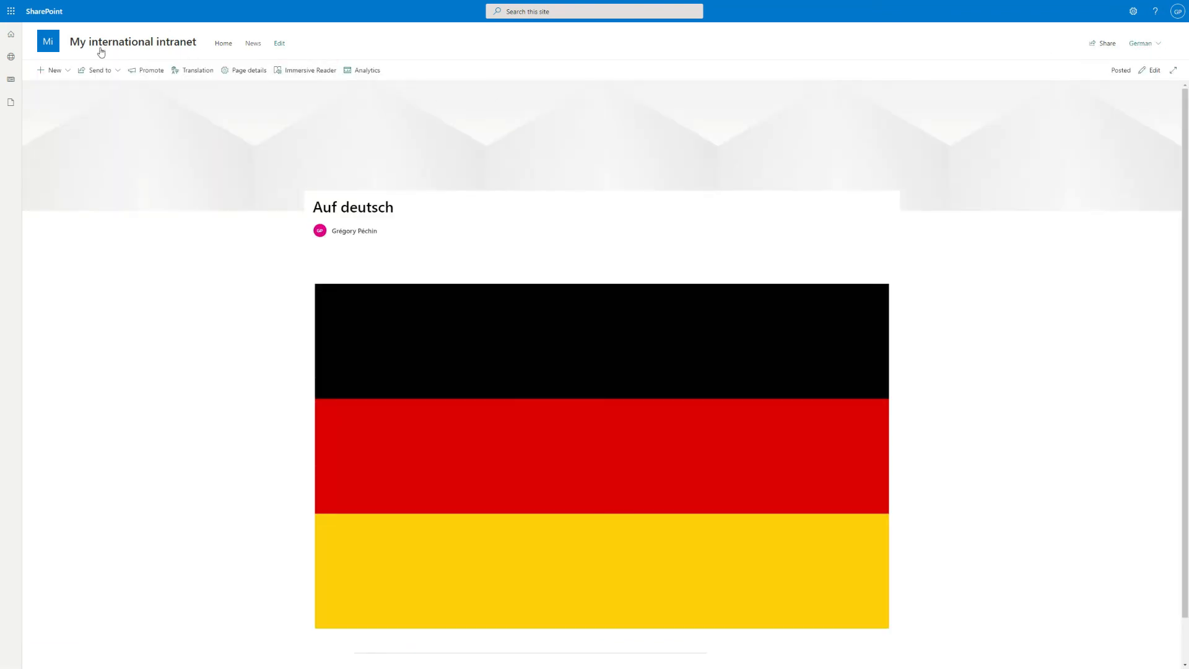
Step: Return to the site's home page and open the Site Pages library from the site contents
left_click(134, 48)
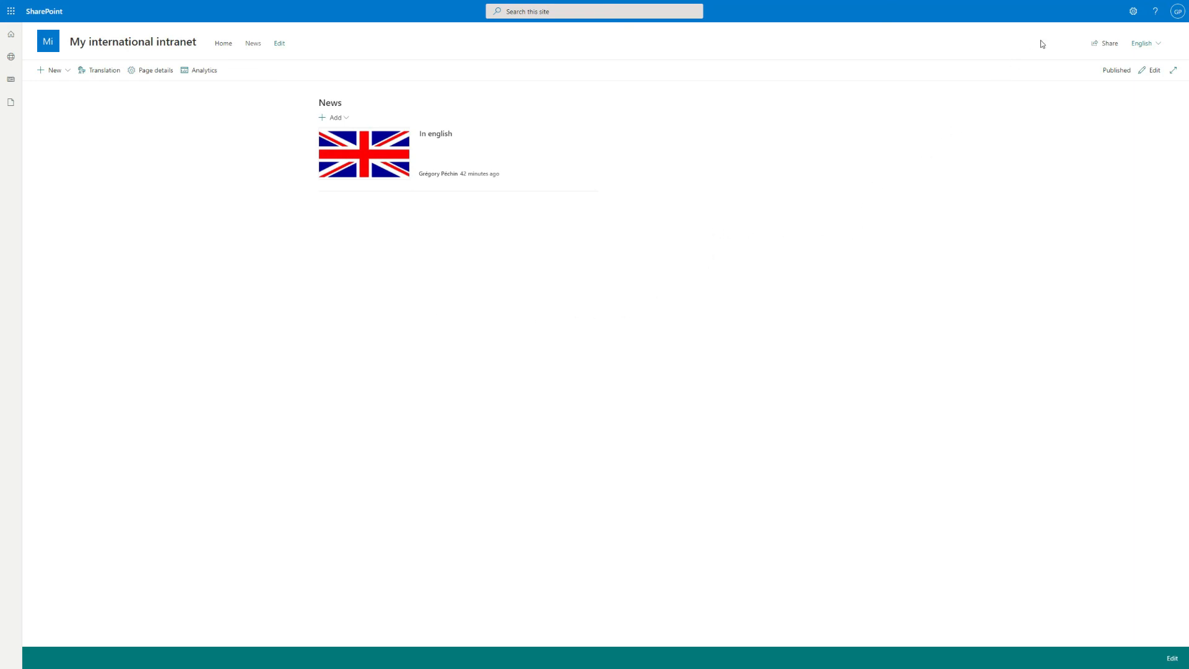
left_click(1133, 12)
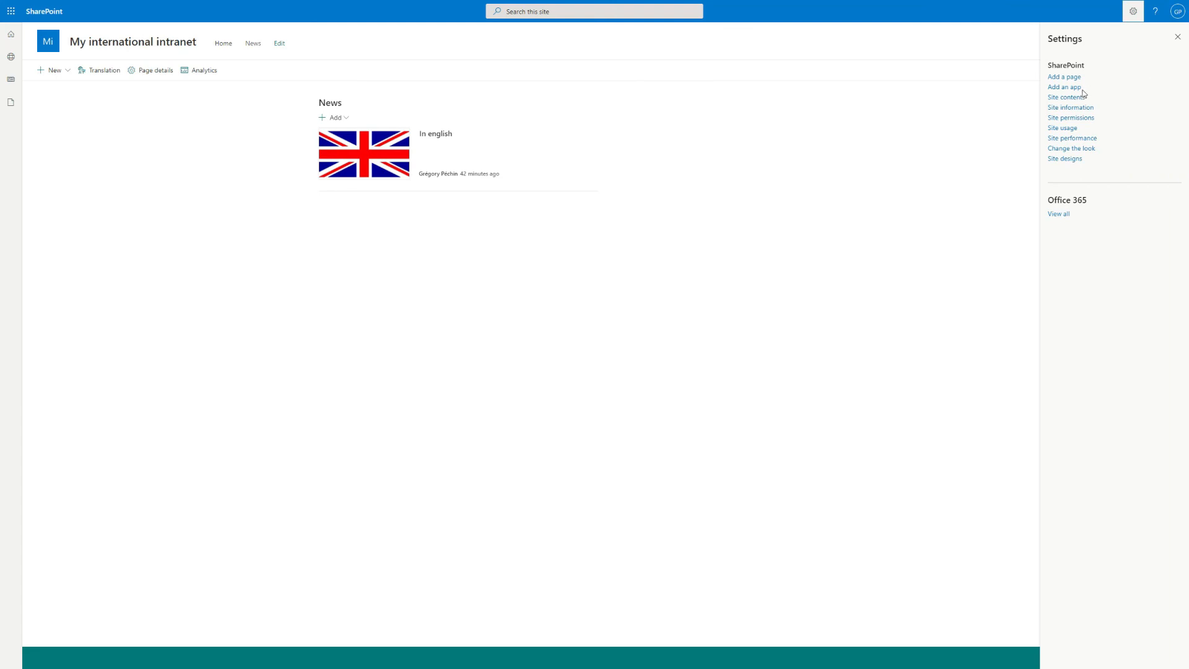
left_click(1073, 99)
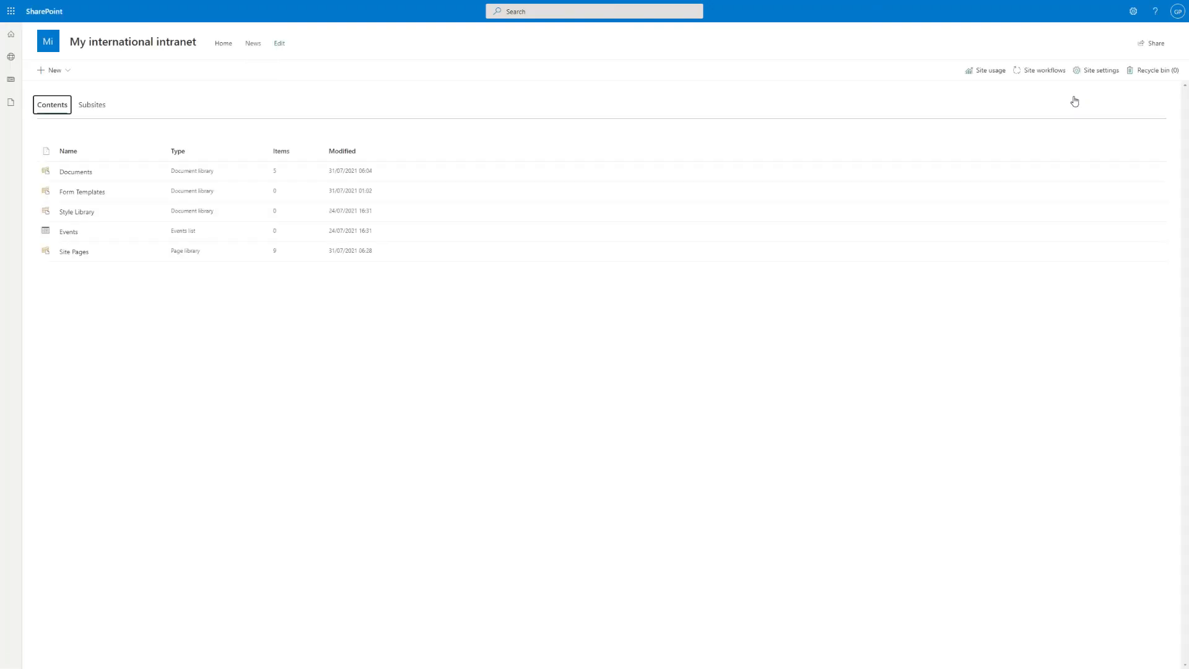
left_click(77, 253)
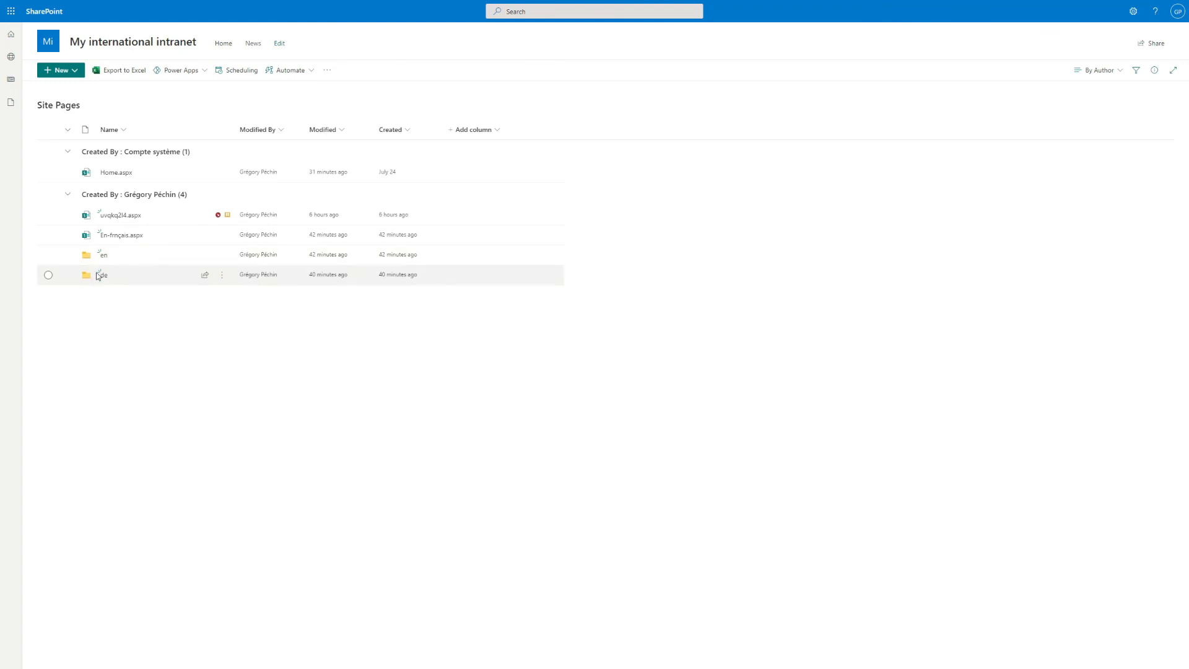
Step: Examine the translated pages stored in the en and de folders of the Site Pages library
left_click(104, 257)
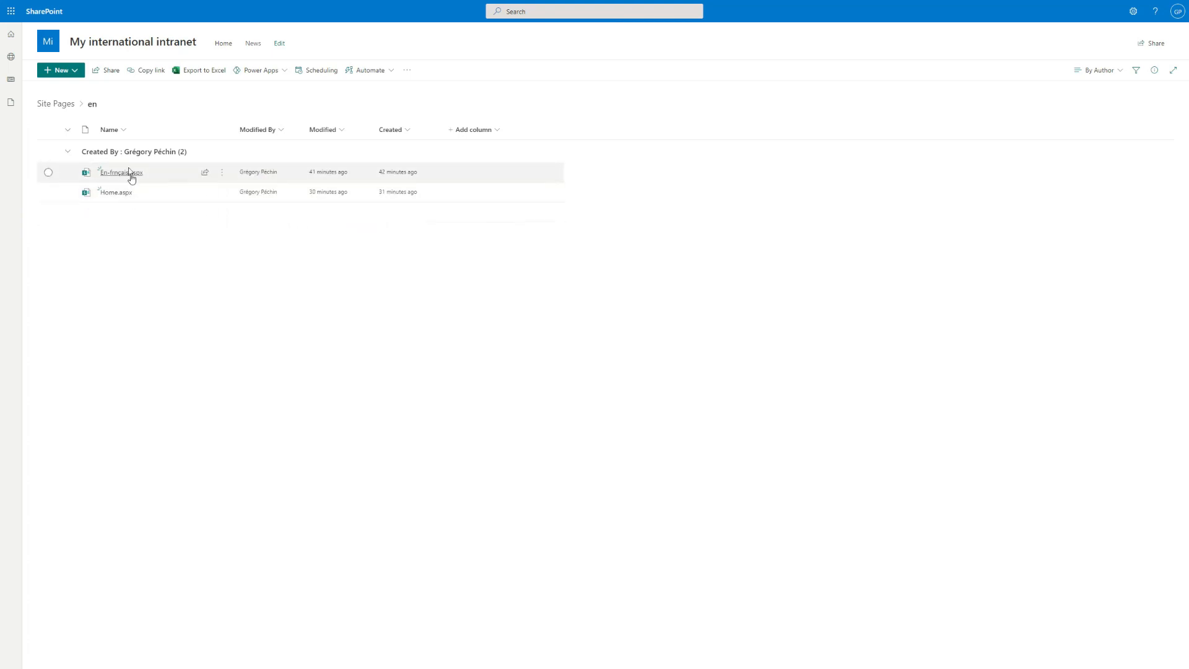
left_click(58, 103)
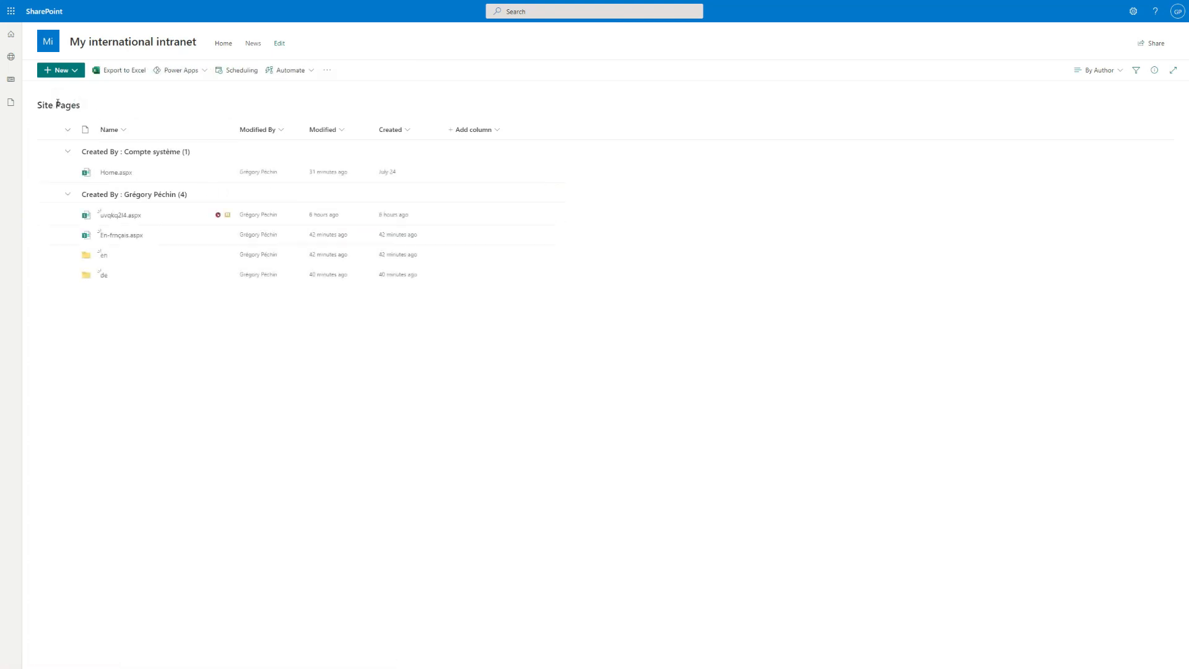
left_click(103, 274)
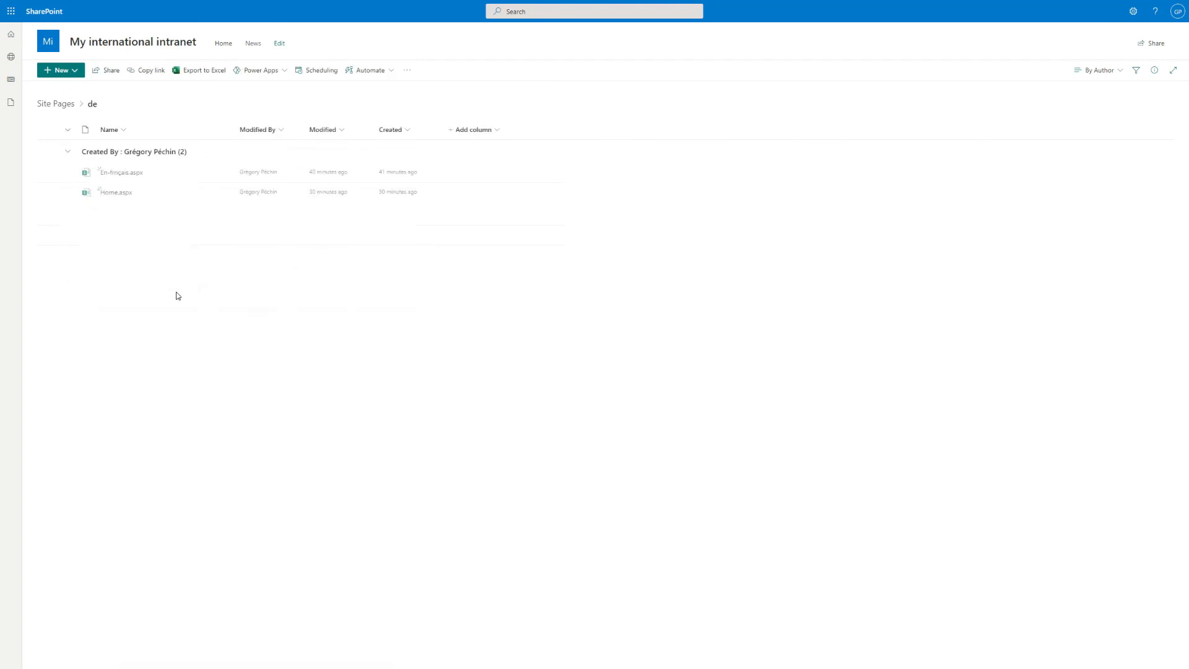
left_click(115, 192)
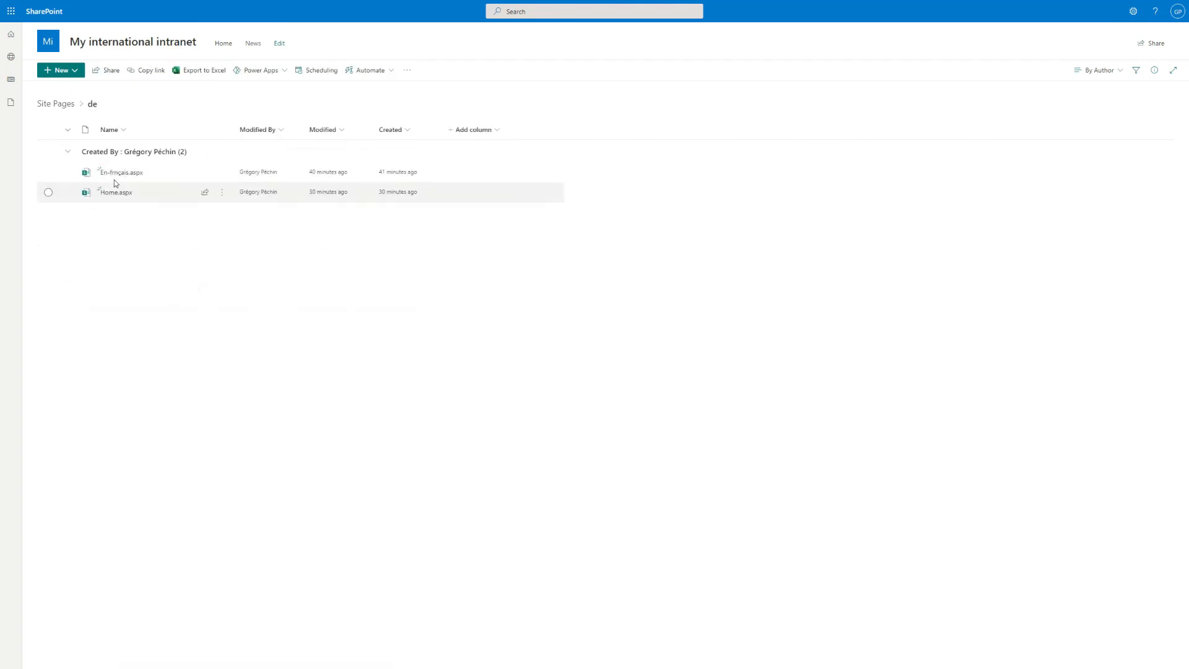